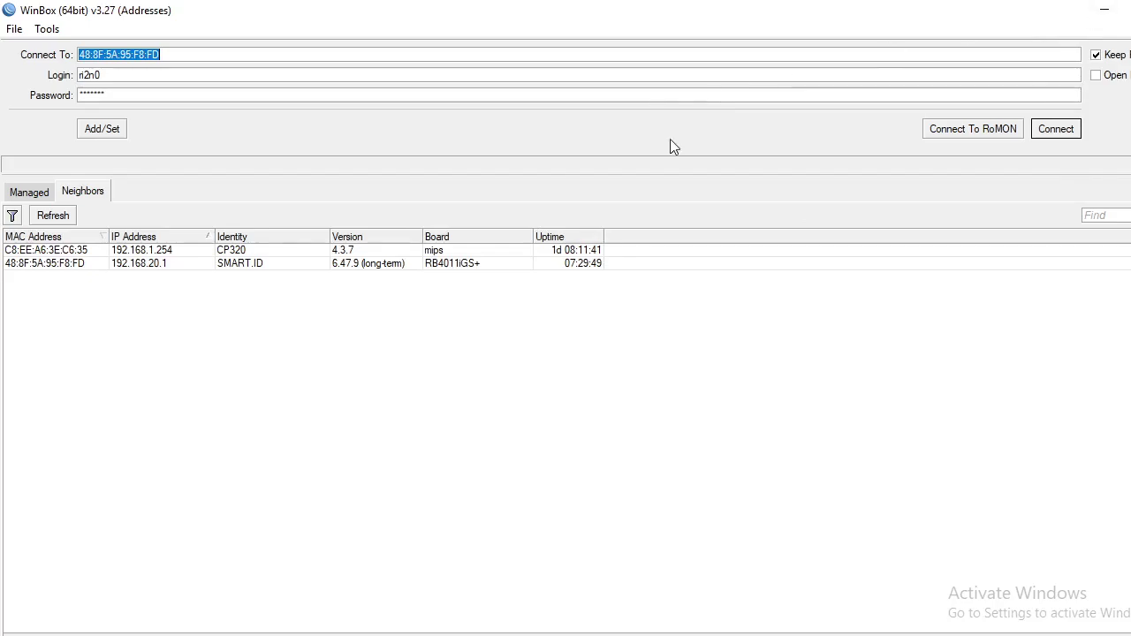
- Log into the router at 192.168.20.1 and list its PPP connections with the Name column widened
{"action": "left_click", "coordinate": [137, 269]}
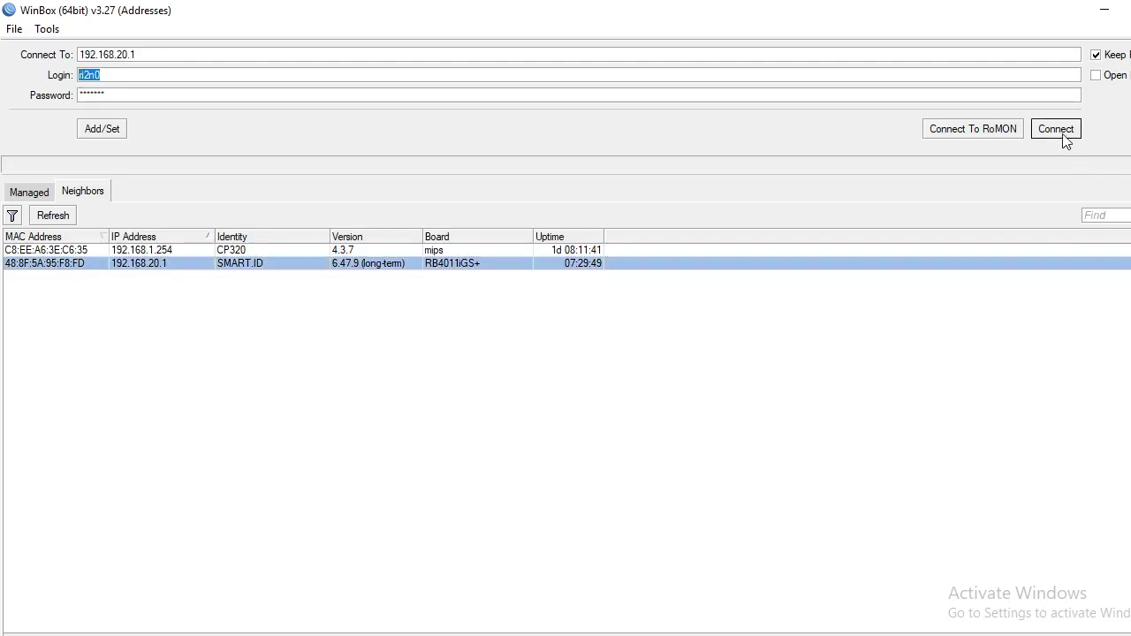
{"action": "left_click", "coordinate": [1061, 131]}
{"action": "scroll", "coordinate": [391, 323], "scroll_direction": "down", "scroll_amount": 3}
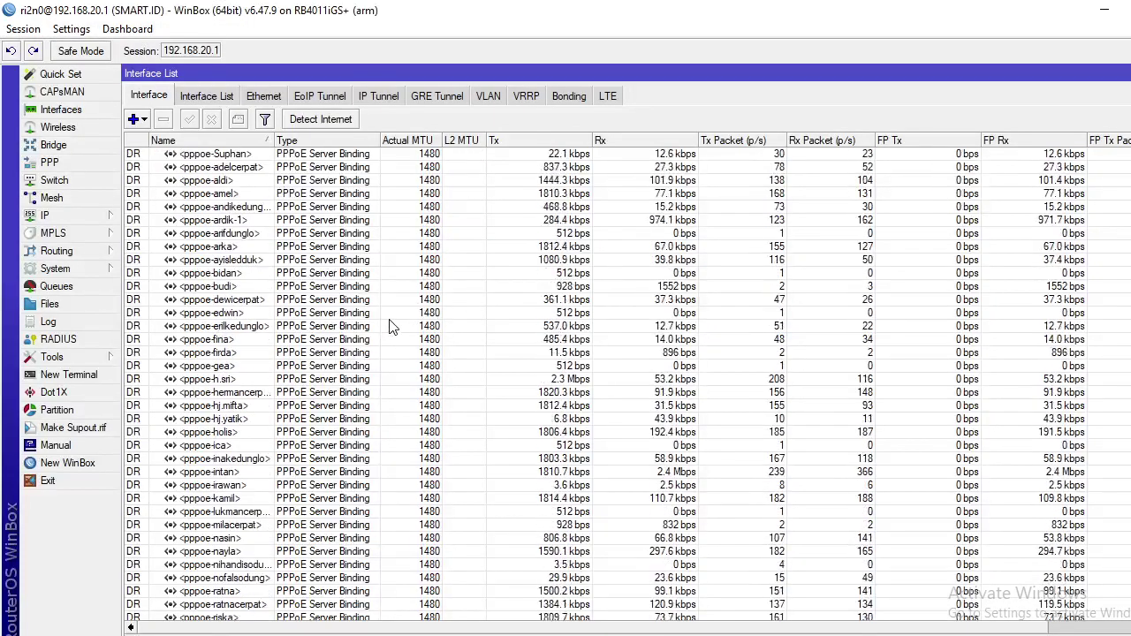
{"action": "left_click", "coordinate": [49, 162]}
{"action": "scroll", "coordinate": [213, 317], "scroll_direction": "down", "scroll_amount": 5}
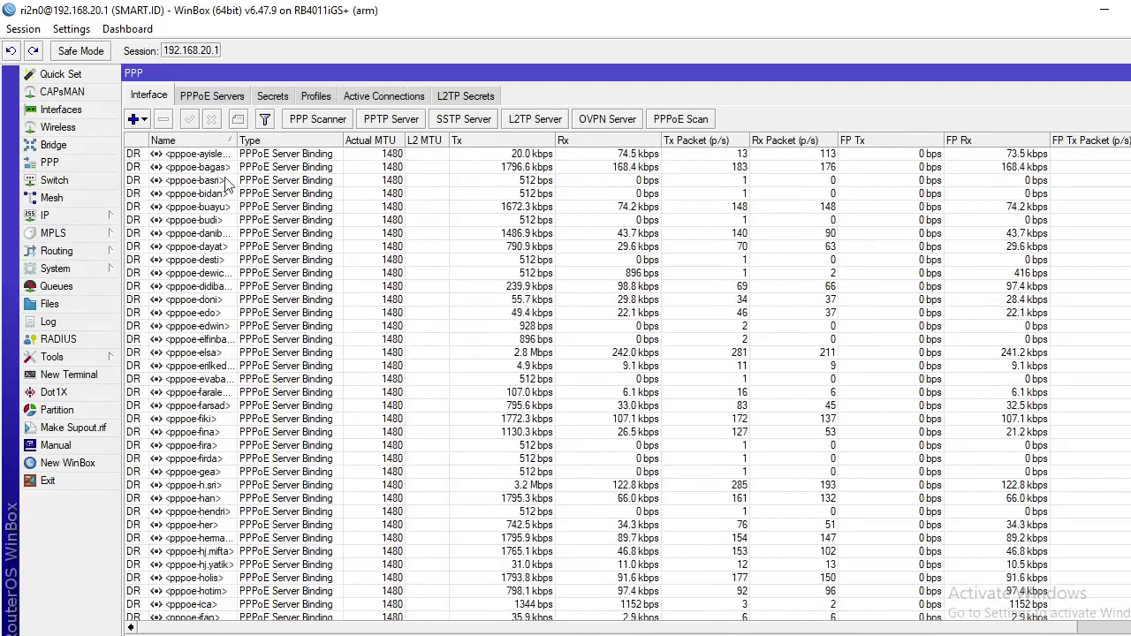
{"action": "left_click_drag", "start_coordinate": [235, 142], "coordinate": [308, 141]}
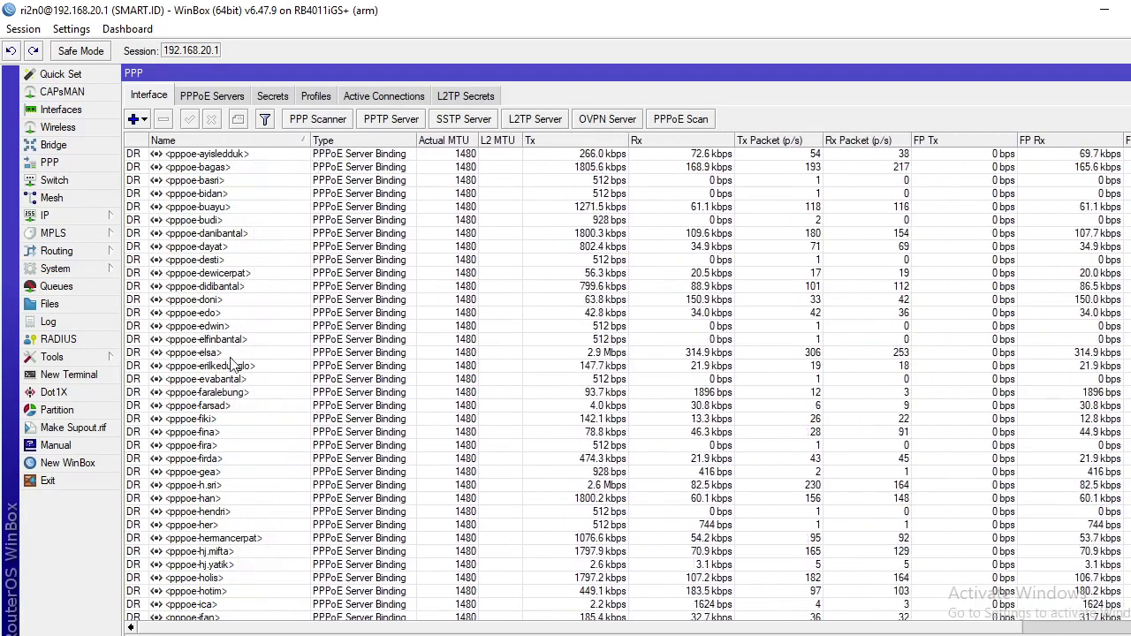
{"action": "scroll", "coordinate": [239, 265], "scroll_direction": "up", "scroll_amount": 3}
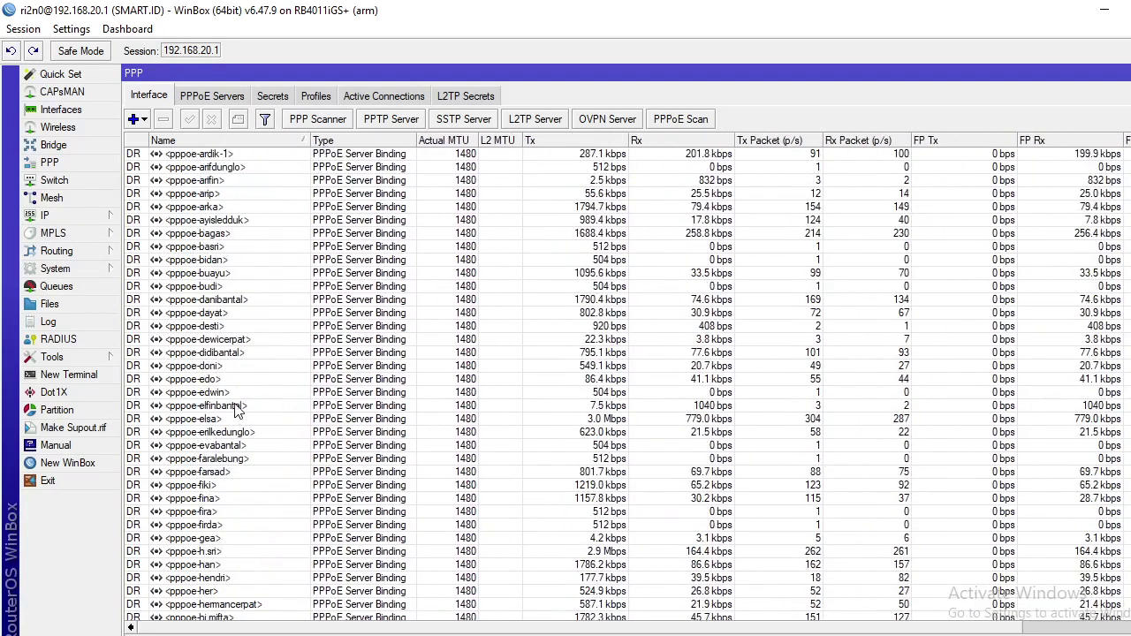
{"action": "scroll", "coordinate": [228, 239], "scroll_direction": "down", "scroll_amount": 2}
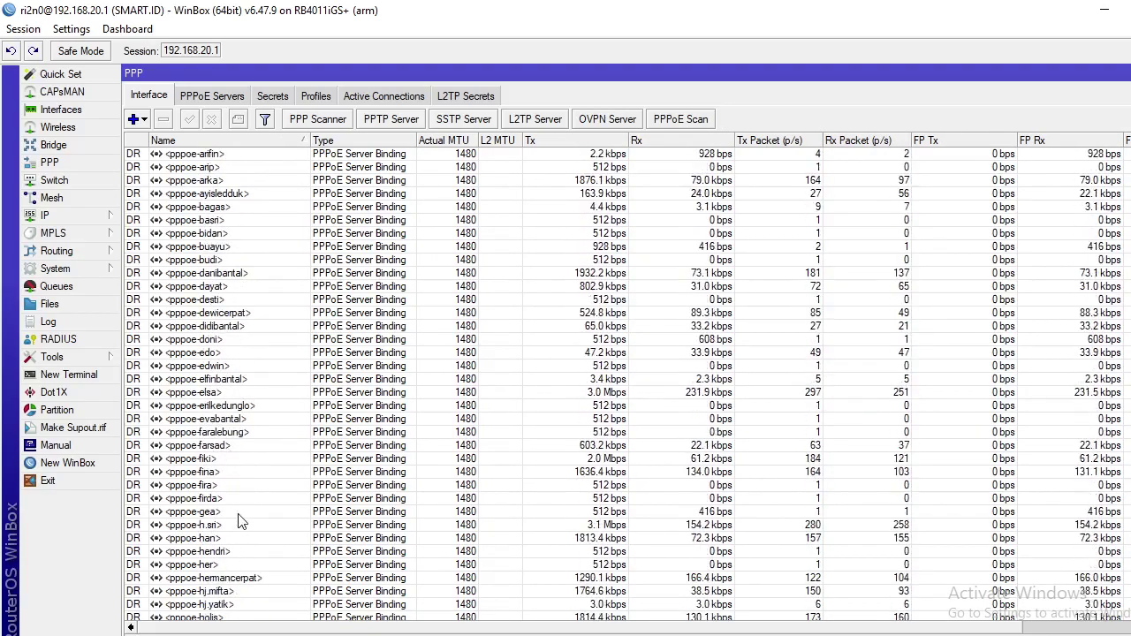
{"action": "scroll", "coordinate": [243, 521], "scroll_direction": "down", "scroll_amount": 1}
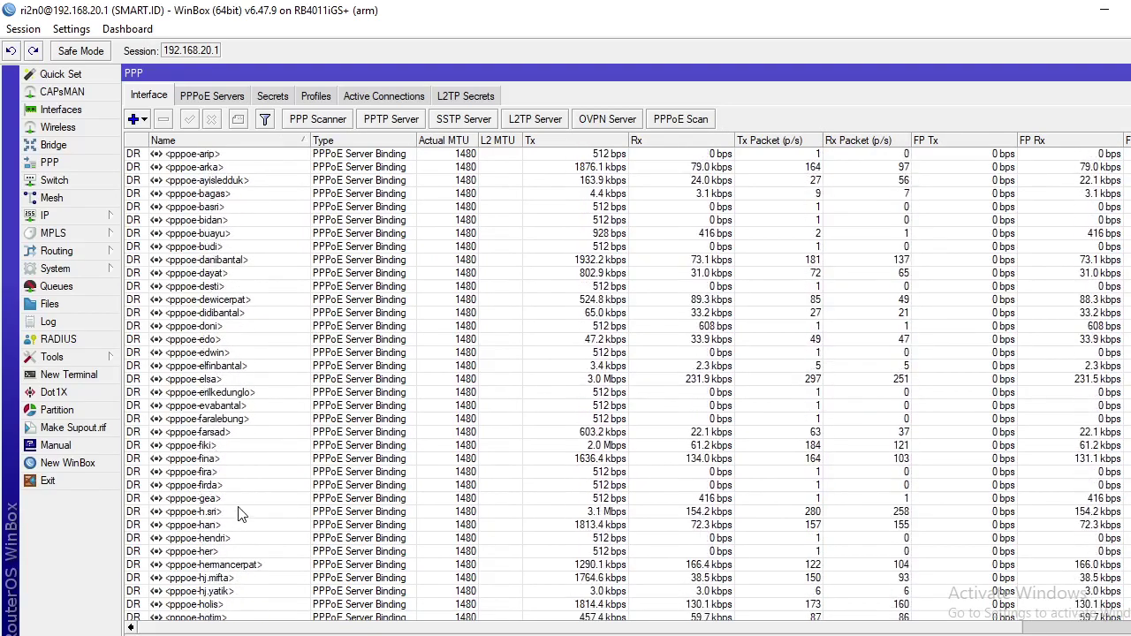
- Copy remote address 192.168.7.226 from the fifth PPPoE client's Status details
{"action": "double_click", "coordinate": [212, 211]}
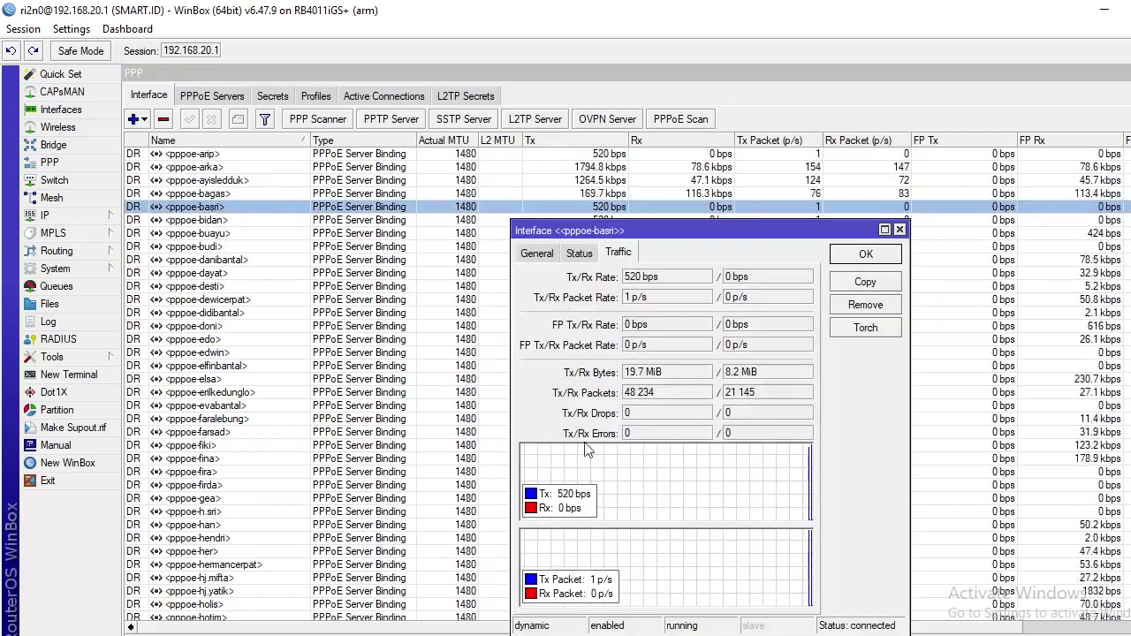
{"action": "left_click", "coordinate": [579, 253]}
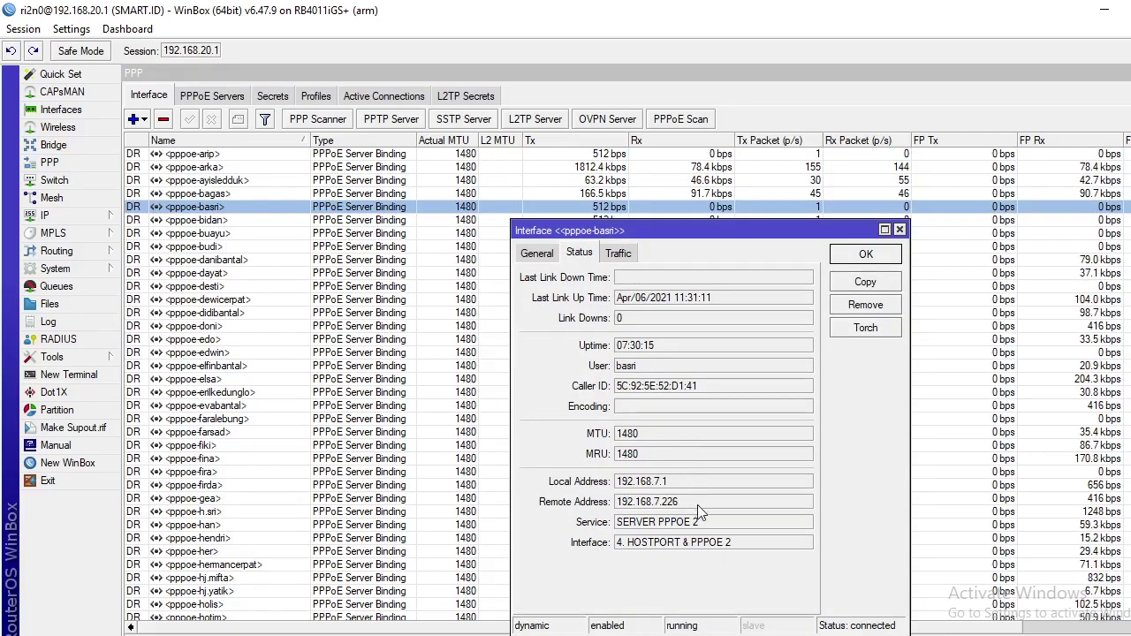
{"action": "left_click_drag", "start_coordinate": [697, 504], "coordinate": [548, 510]}
{"action": "right_click", "coordinate": [646, 503]}
{"action": "left_click", "coordinate": [661, 512]}
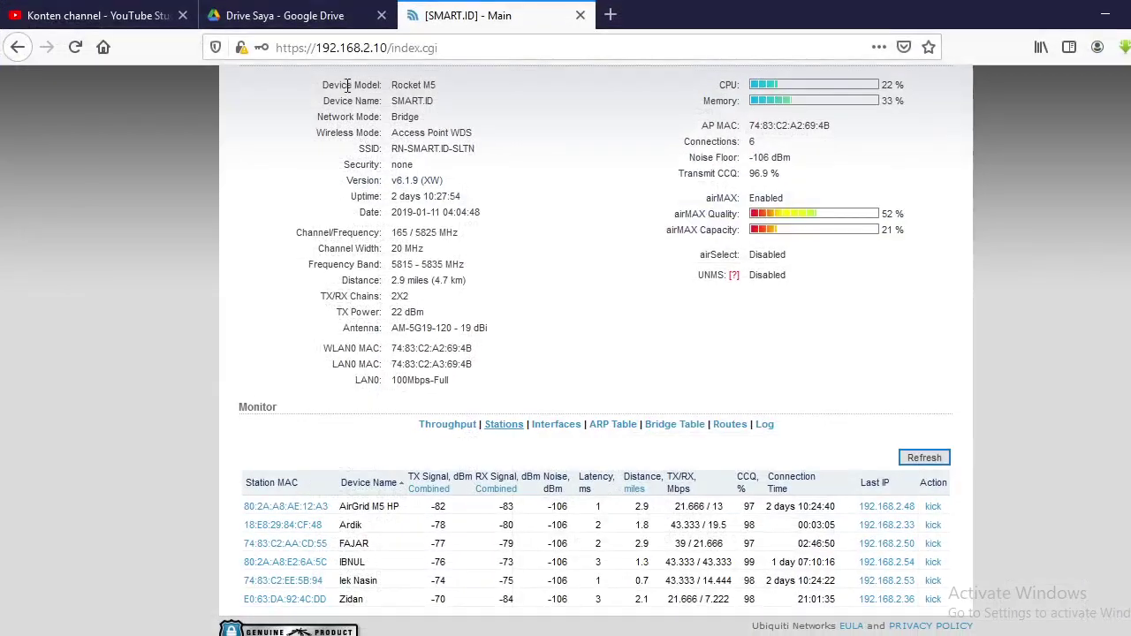
- Load 192.168.7.226:8080 in Firefox using the pasted remote address
{"action": "left_click", "coordinate": [364, 47]}
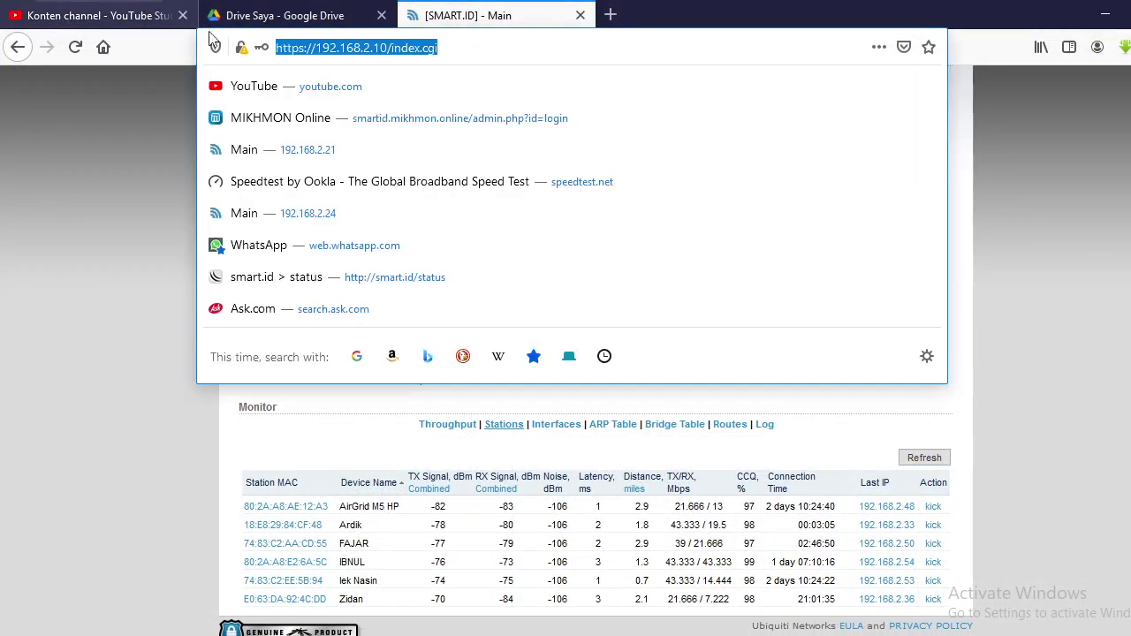
{"action": "right_click", "coordinate": [367, 48]}
{"action": "left_click", "coordinate": [406, 118]}
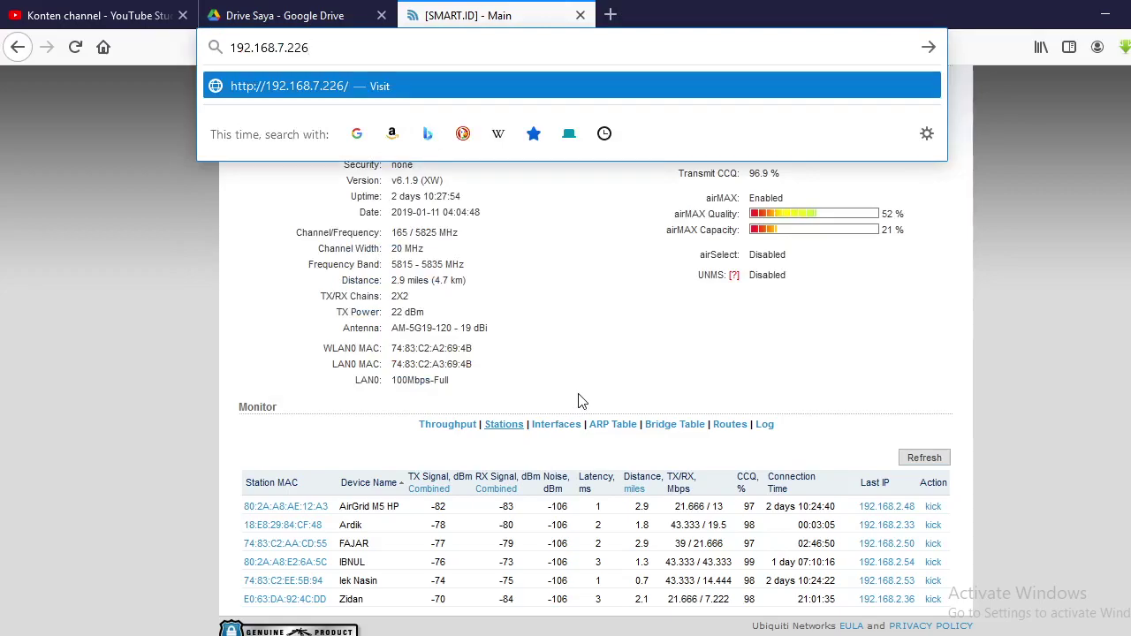
{"action": "type", "text": ":"}
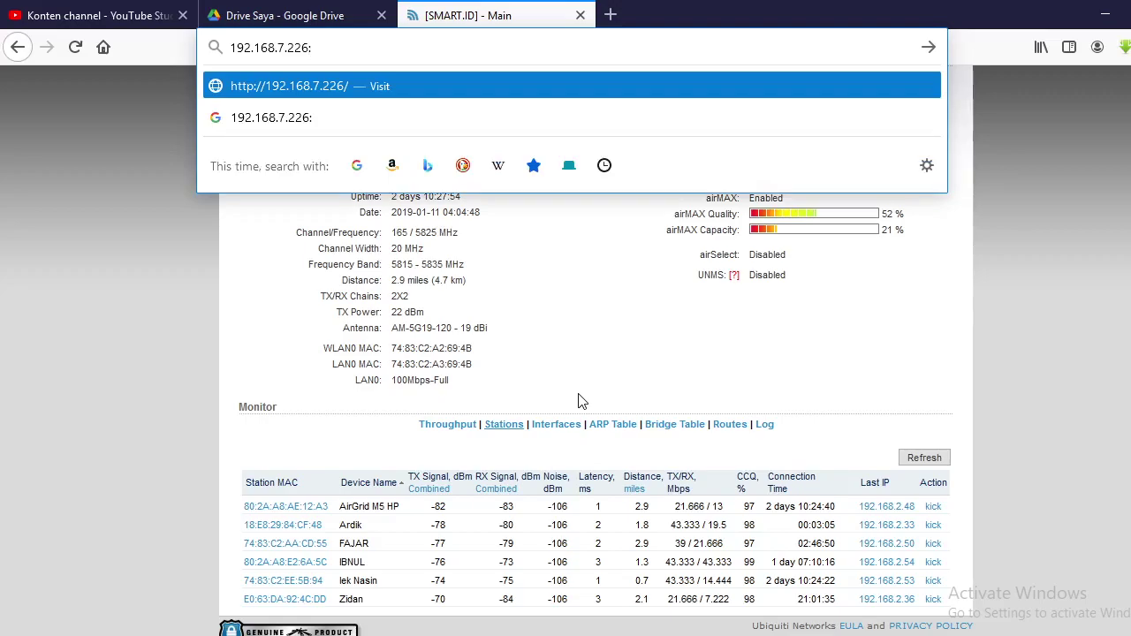
{"action": "type", "text": "8080"}
{"action": "key", "text": "Return"}
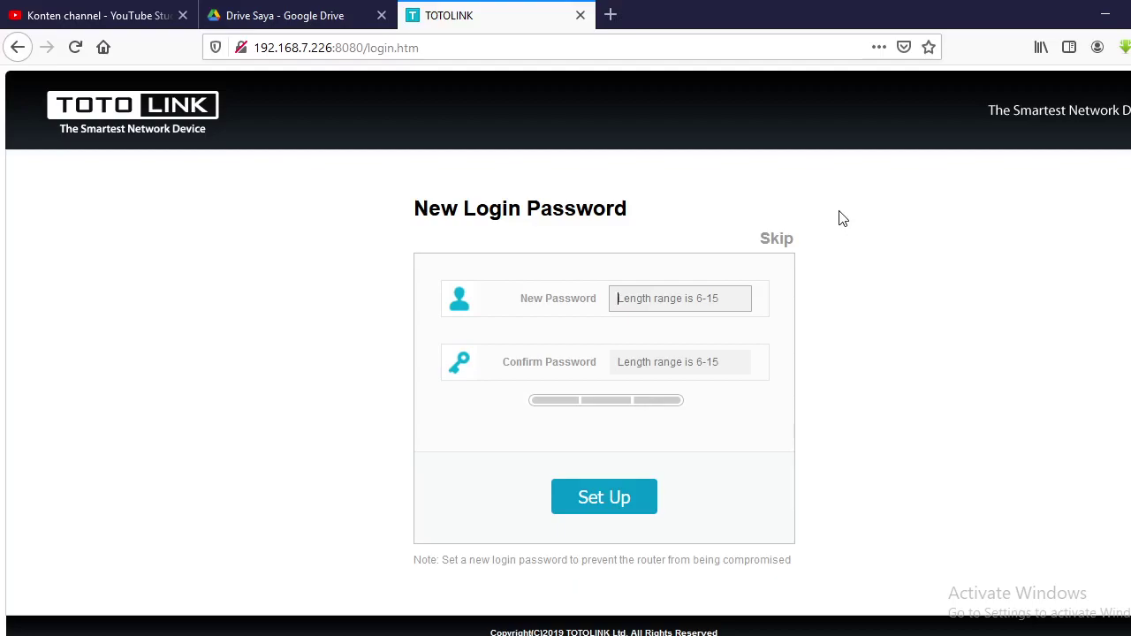
- Skip the new-password prompt, log in with the router password and verification code, and decline saving the login
{"action": "left_click", "coordinate": [780, 243]}
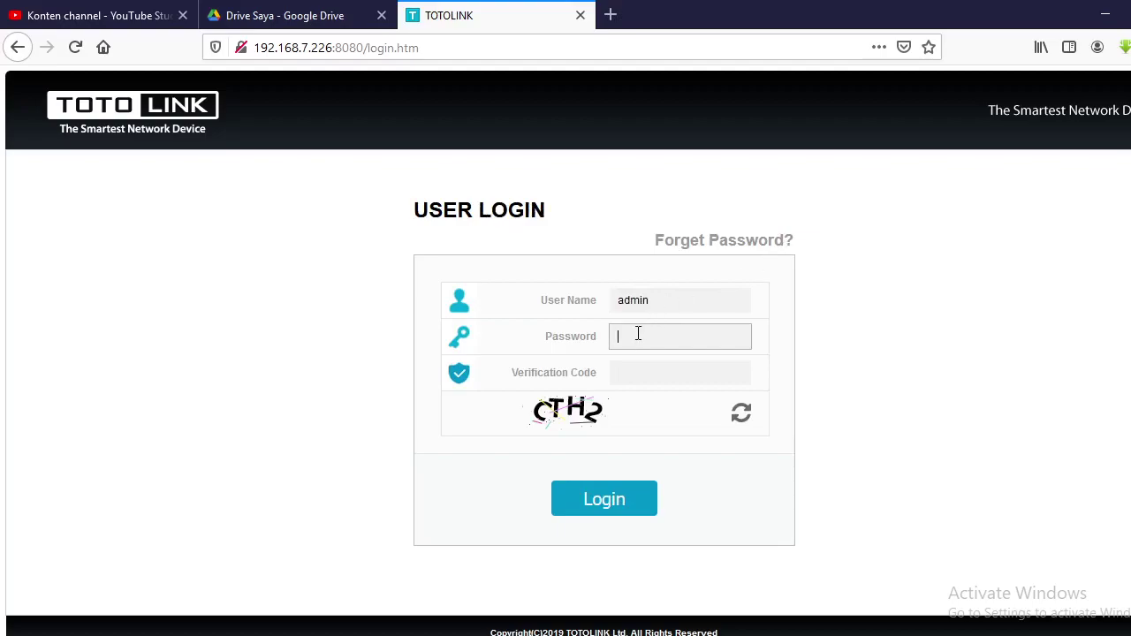
{"action": "type", "text": "admi"}
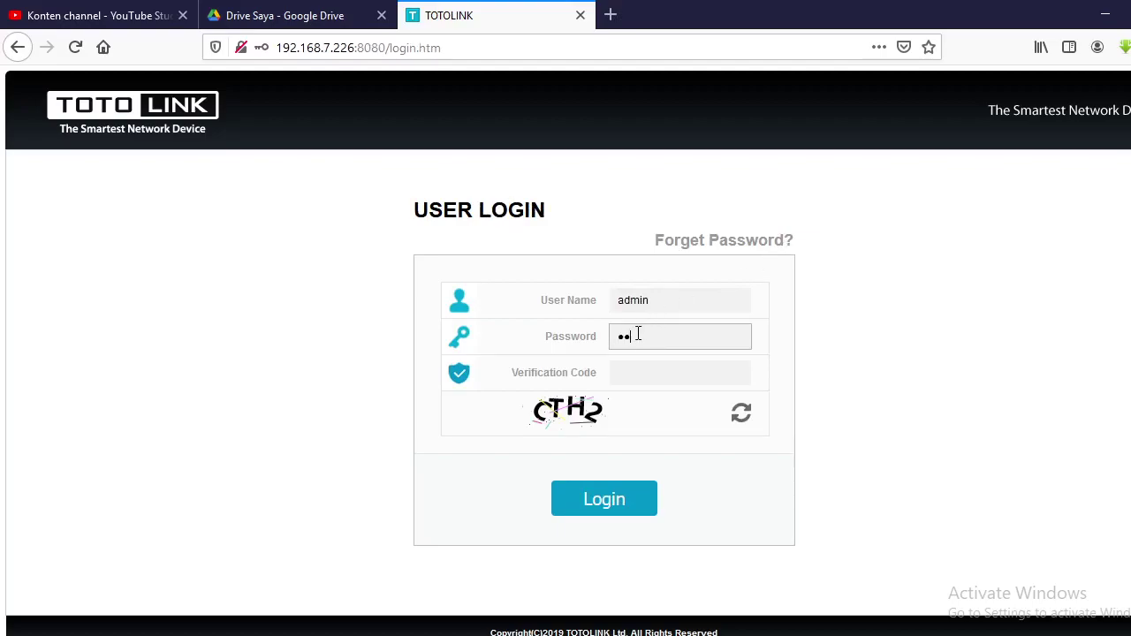
{"action": "type", "text": "n"}
{"action": "left_click", "coordinate": [638, 373]}
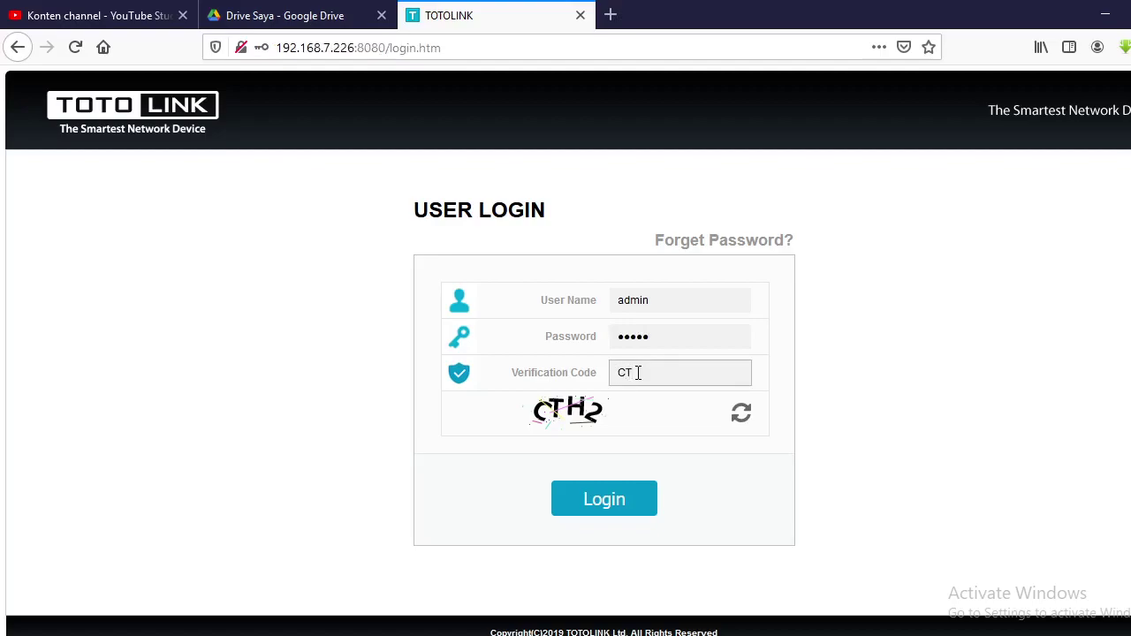
{"action": "type", "text": "CTH2"}
{"action": "left_click", "coordinate": [602, 498]}
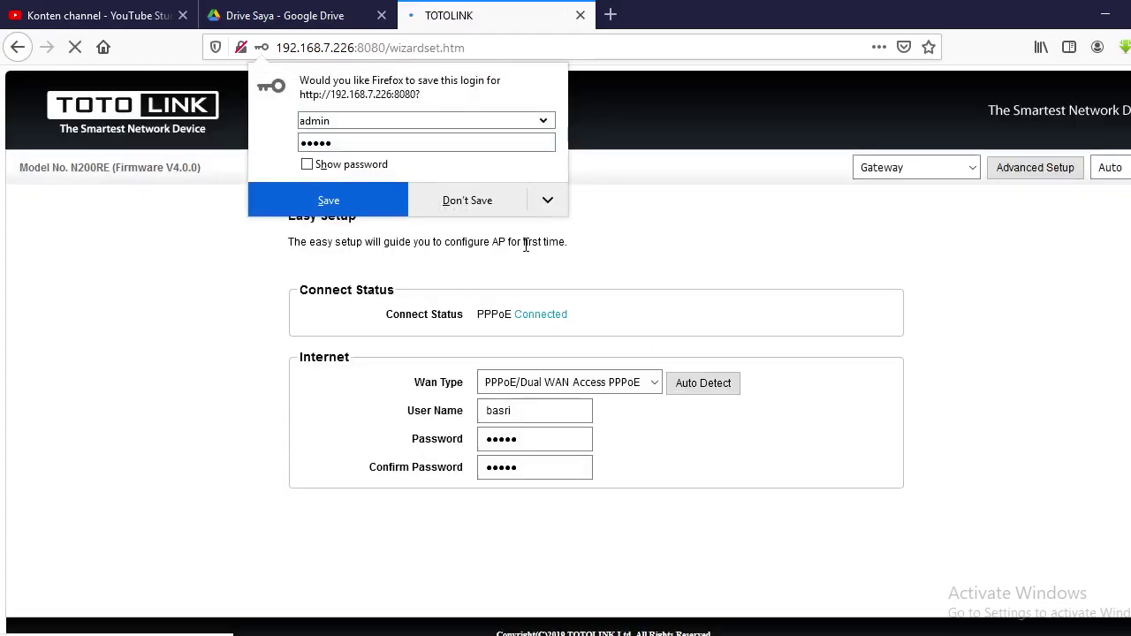
{"action": "left_click", "coordinate": [825, 255]}
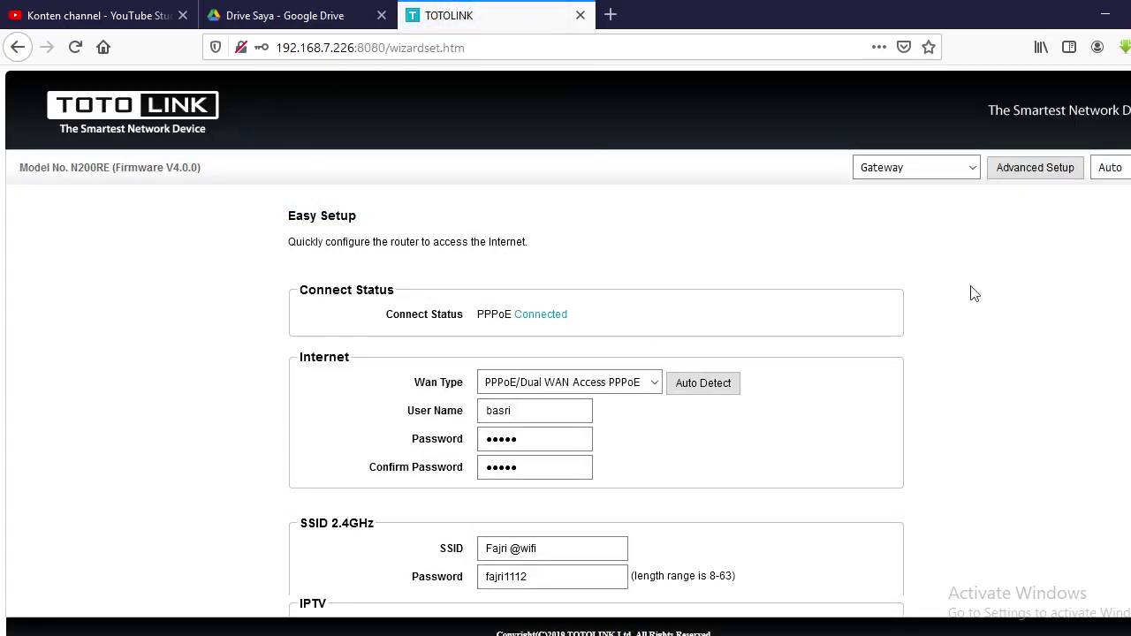
- In Advanced Setup, check the Wireless Basic and WAN Settings pages, then scroll through the Status overview
{"action": "left_click", "coordinate": [1035, 168]}
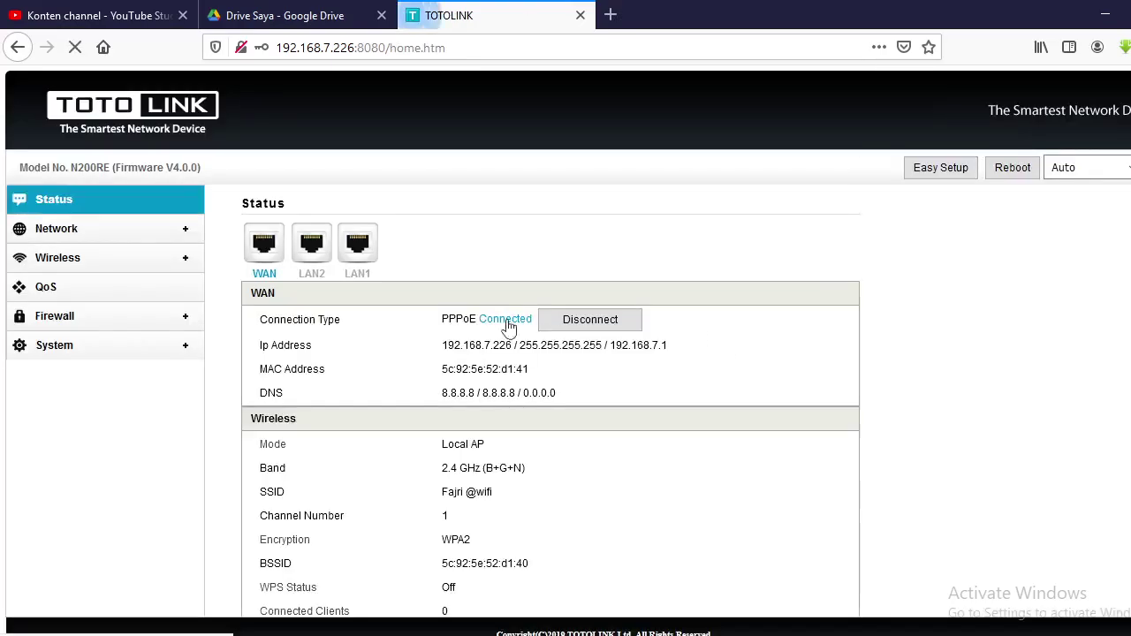
{"action": "left_click", "coordinate": [49, 262]}
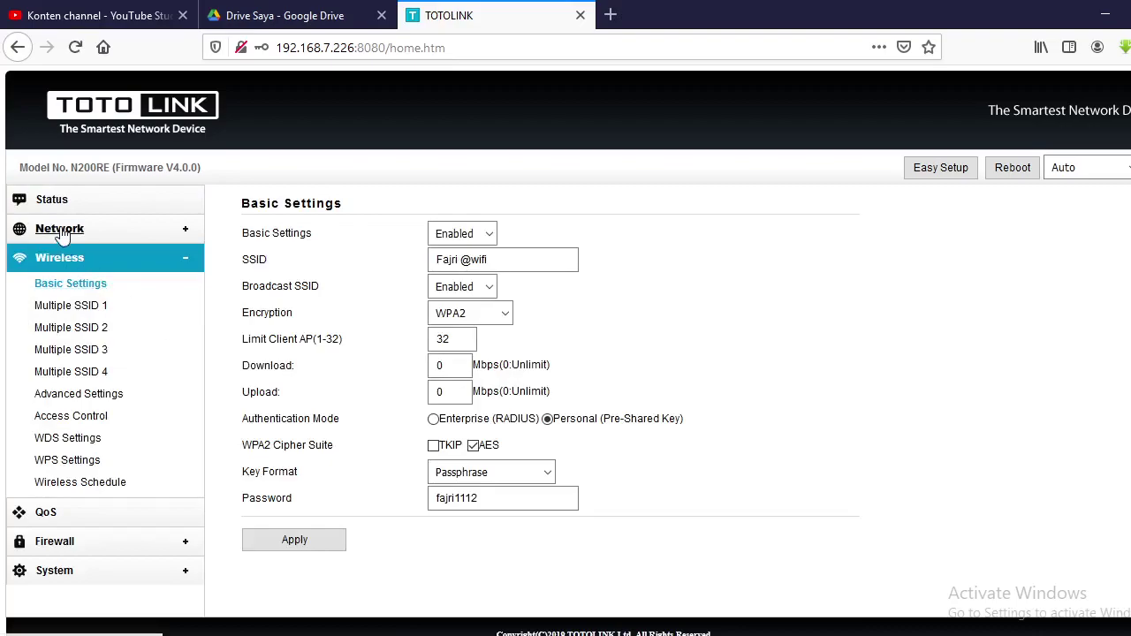
{"action": "left_click", "coordinate": [60, 231]}
{"action": "left_click", "coordinate": [50, 198]}
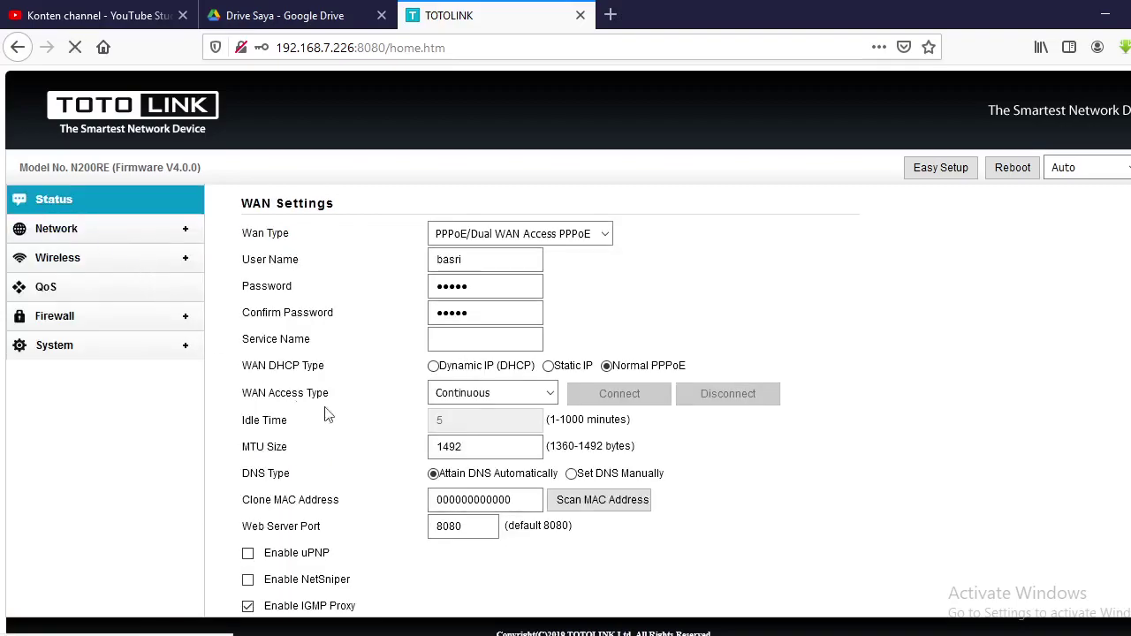
{"action": "scroll", "coordinate": [536, 483], "scroll_direction": "down", "scroll_amount": 1}
{"action": "scroll", "coordinate": [467, 454], "scroll_direction": "down", "scroll_amount": 3}
{"action": "scroll", "coordinate": [468, 566], "scroll_direction": "down", "scroll_amount": 3}
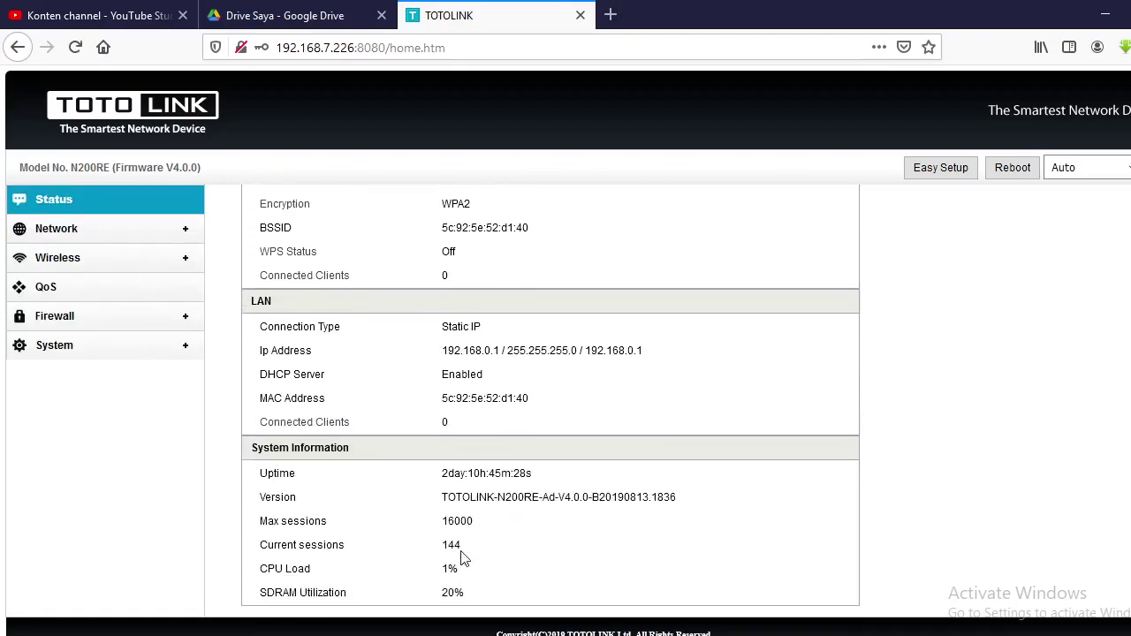
{"action": "scroll", "coordinate": [455, 501], "scroll_direction": "up", "scroll_amount": 3}
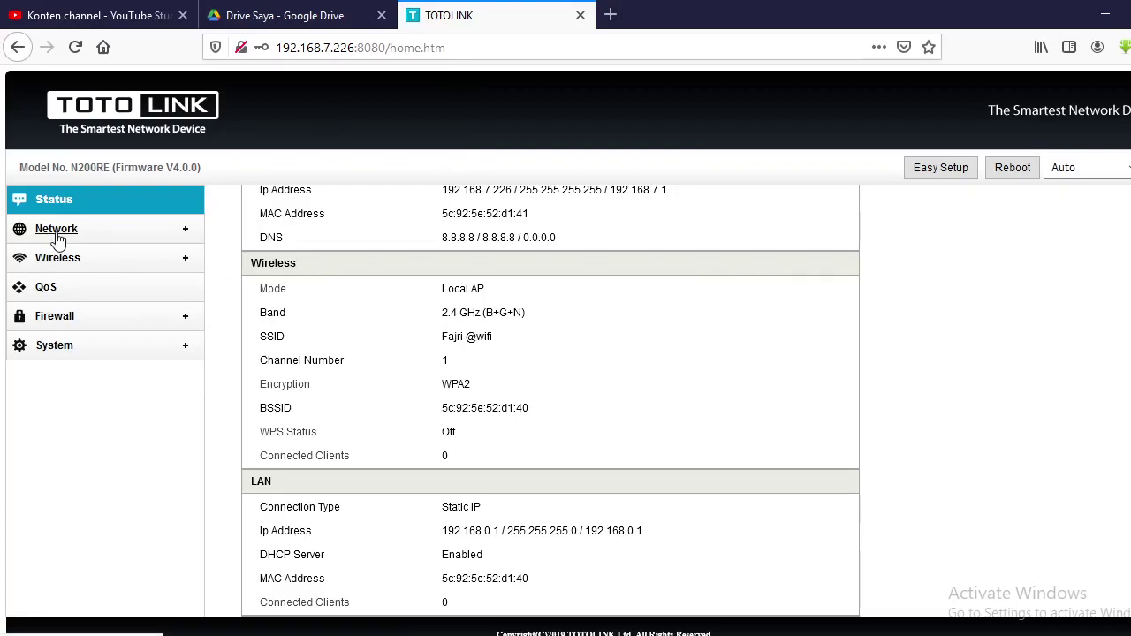
- Leave 'Enable Ping Access on WAN' and 'Enable Web Server Access on WAN' checked, then close the TOTOLINK tab
{"action": "left_click", "coordinate": [56, 236]}
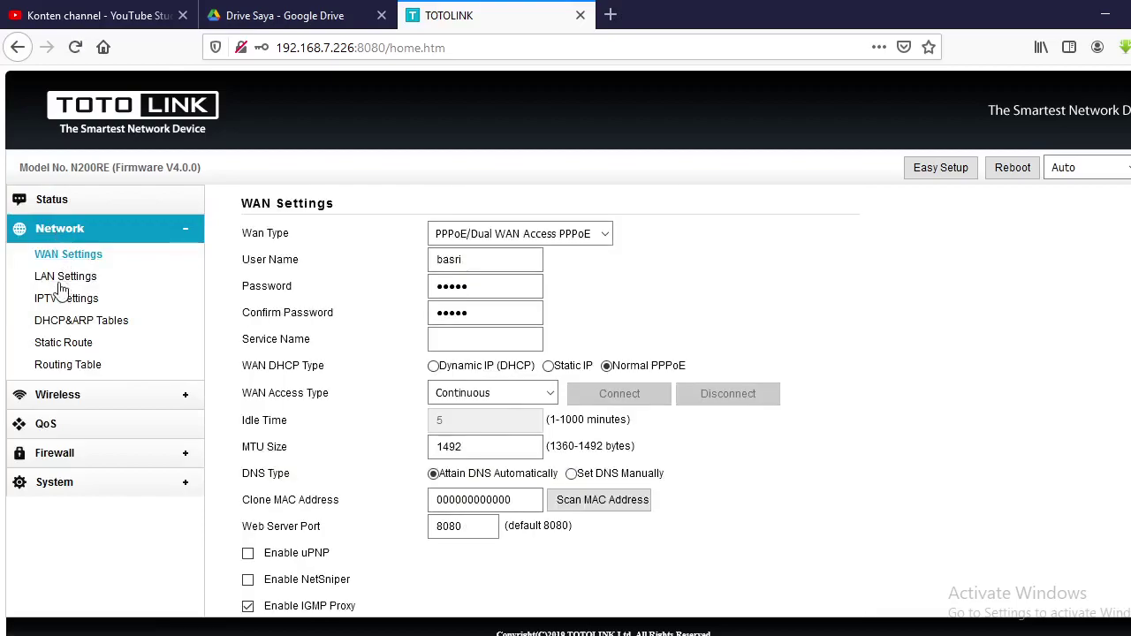
{"action": "scroll", "coordinate": [429, 344], "scroll_direction": "down", "scroll_amount": 3}
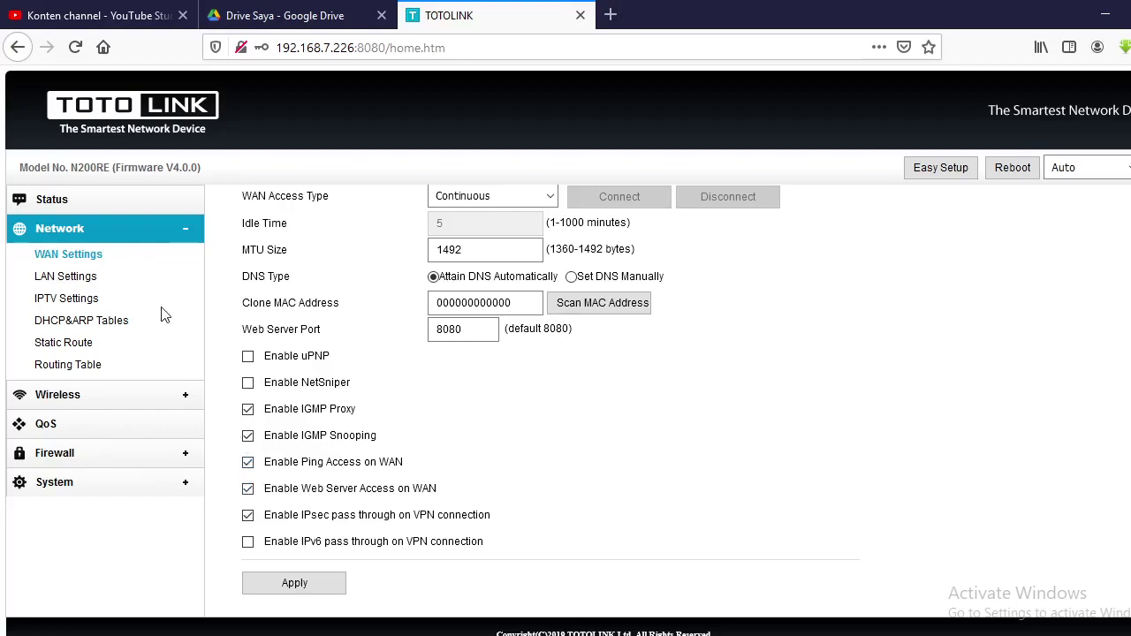
{"action": "left_click", "coordinate": [248, 487]}
{"action": "left_click", "coordinate": [244, 460]}
{"action": "left_click", "coordinate": [248, 464]}
{"action": "left_click", "coordinate": [247, 489]}
{"action": "left_click", "coordinate": [580, 16]}
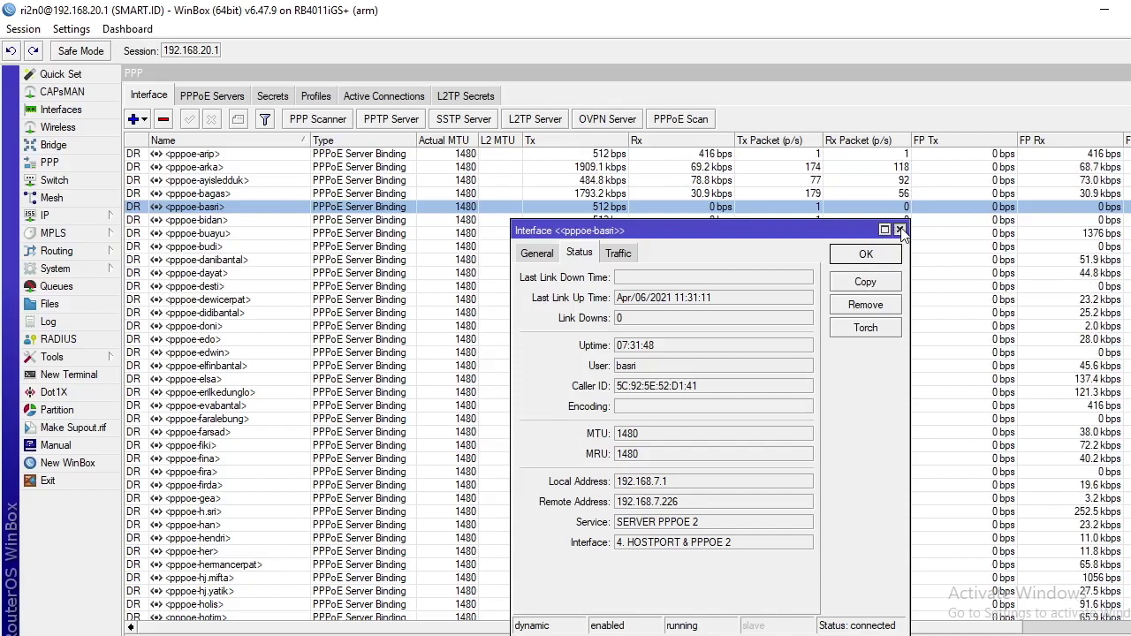
- Close the current client's details and open another customer's PPPoE connection further down the list
{"action": "left_click", "coordinate": [898, 231]}
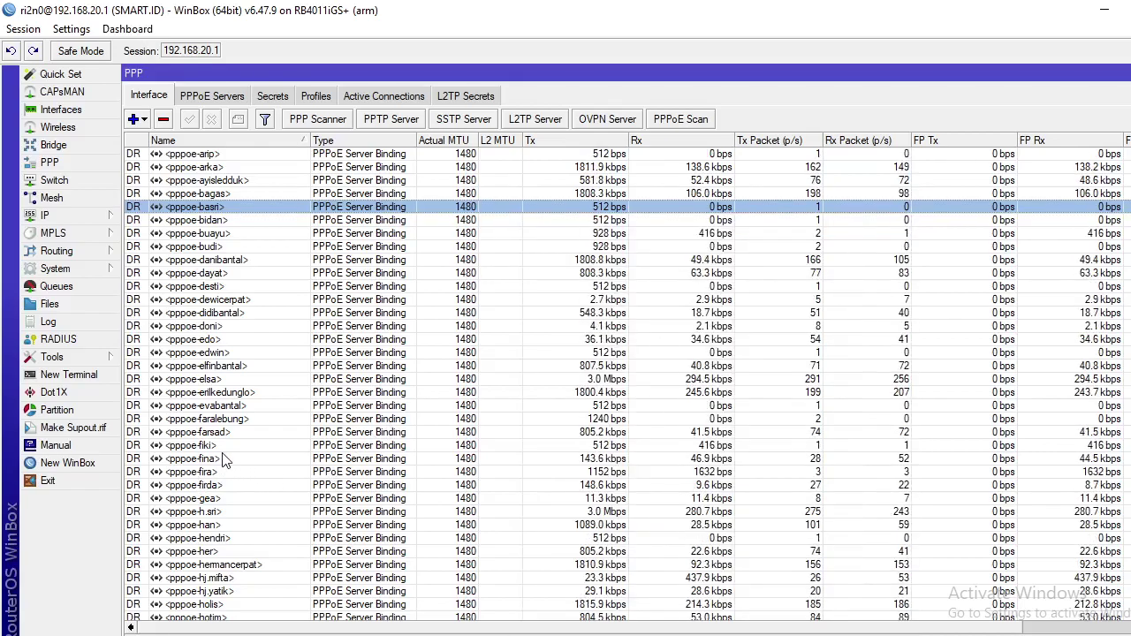
{"action": "scroll", "coordinate": [248, 440], "scroll_direction": "down", "scroll_amount": 3}
{"action": "scroll", "coordinate": [249, 439], "scroll_direction": "down", "scroll_amount": 3}
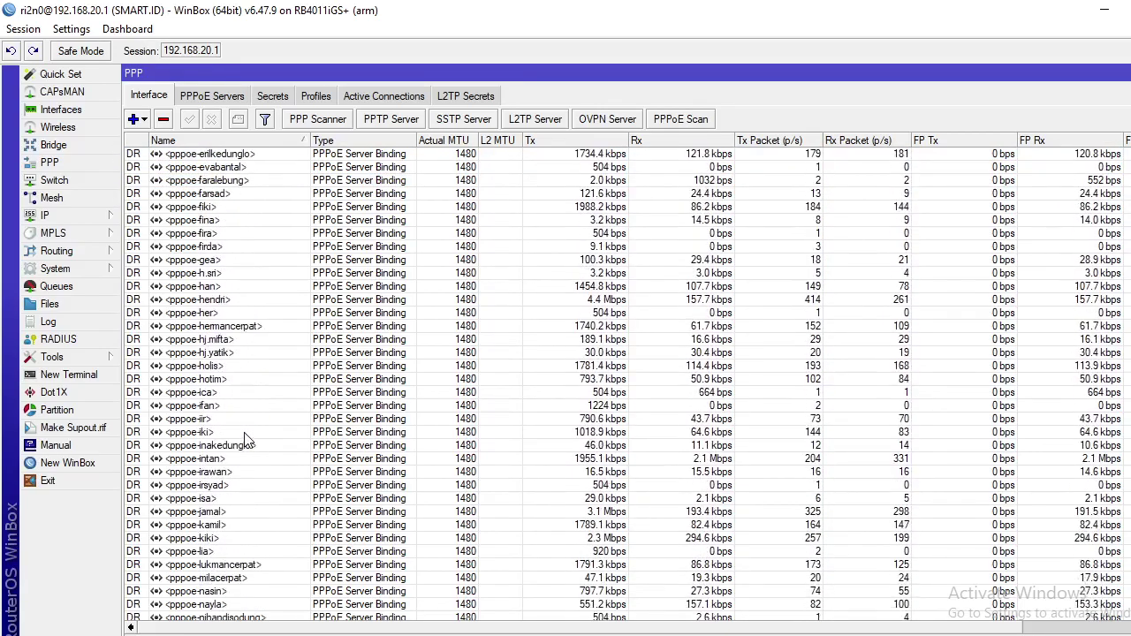
{"action": "scroll", "coordinate": [249, 440], "scroll_direction": "down", "scroll_amount": 2}
{"action": "scroll", "coordinate": [248, 439], "scroll_direction": "up", "scroll_amount": 5}
{"action": "scroll", "coordinate": [248, 439], "scroll_direction": "down", "scroll_amount": 6}
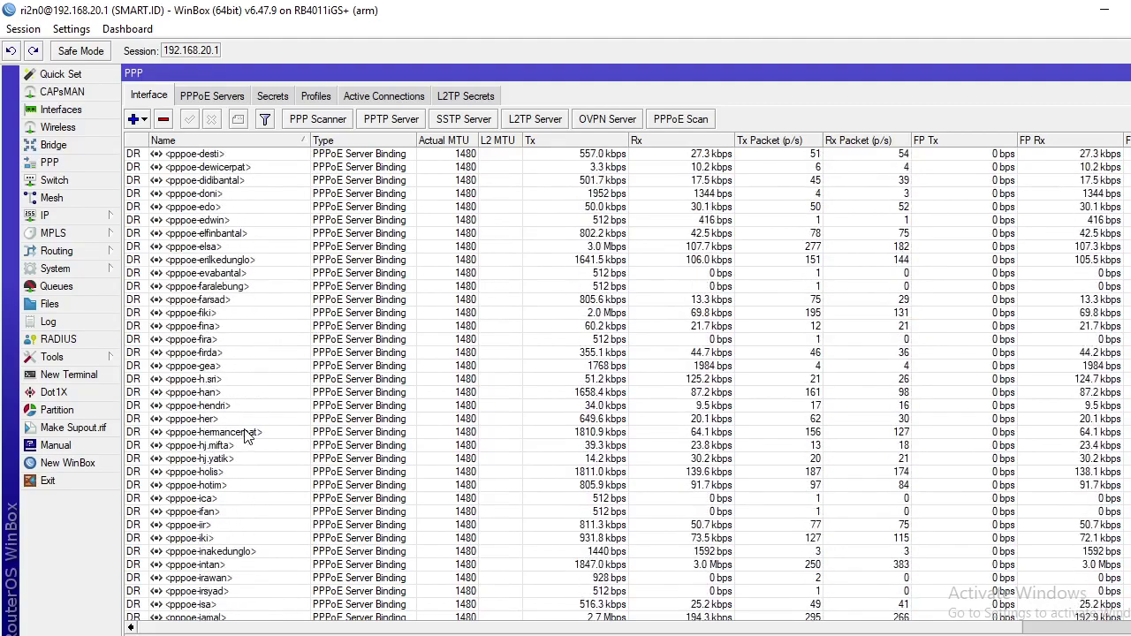
{"action": "scroll", "coordinate": [248, 439], "scroll_direction": "down", "scroll_amount": 2}
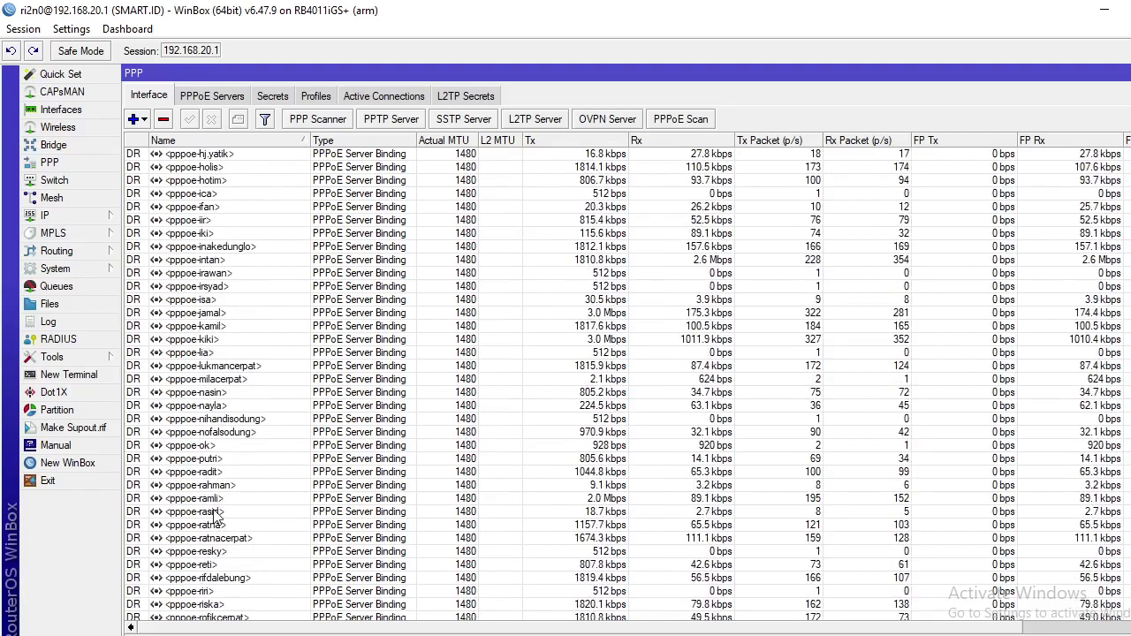
{"action": "double_click", "coordinate": [213, 499]}
- Copy that connection's remote address 192.168.7.172 and switch back to Firefox
{"action": "double_click", "coordinate": [645, 501]}
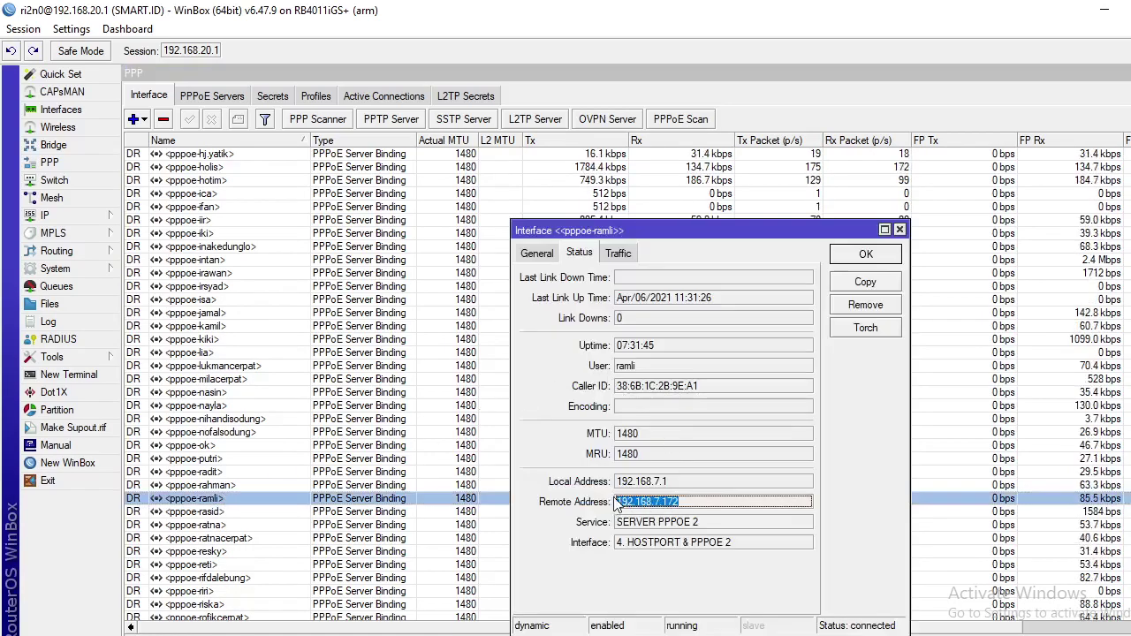
{"action": "right_click", "coordinate": [656, 504]}
{"action": "left_click", "coordinate": [654, 515]}
{"action": "key", "text": "alt+Tab"}
- In a new tab, load 192.168.7.172:8080 and submit the Mercusys router's local password
{"action": "left_click", "coordinate": [411, 15]}
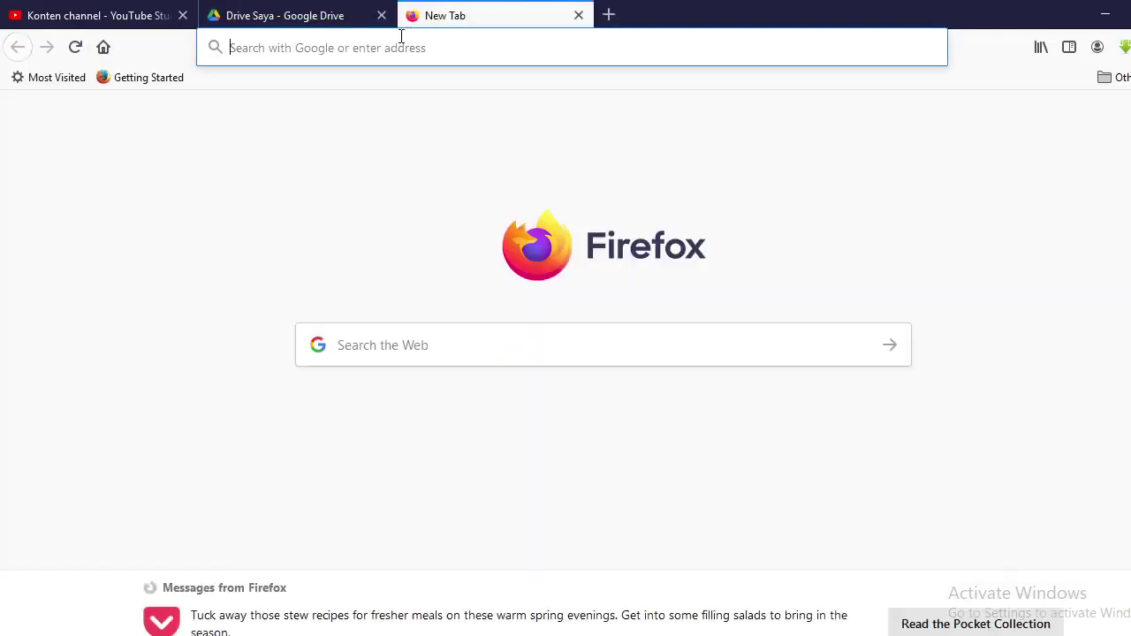
{"action": "right_click", "coordinate": [396, 49]}
{"action": "left_click", "coordinate": [438, 124]}
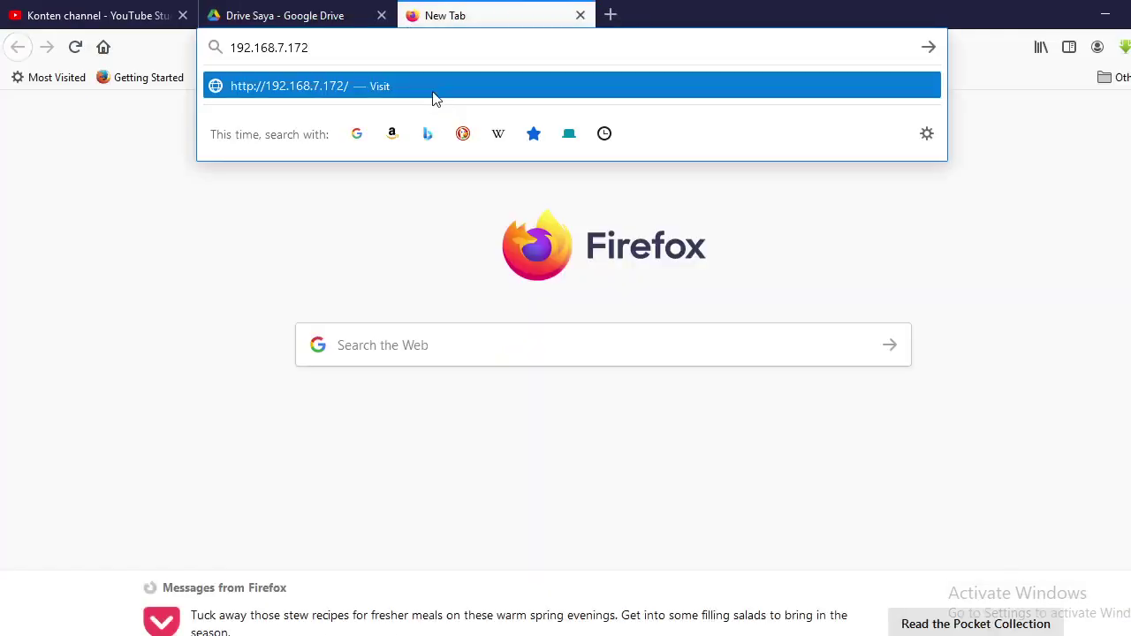
{"action": "type", "text": ":8080"}
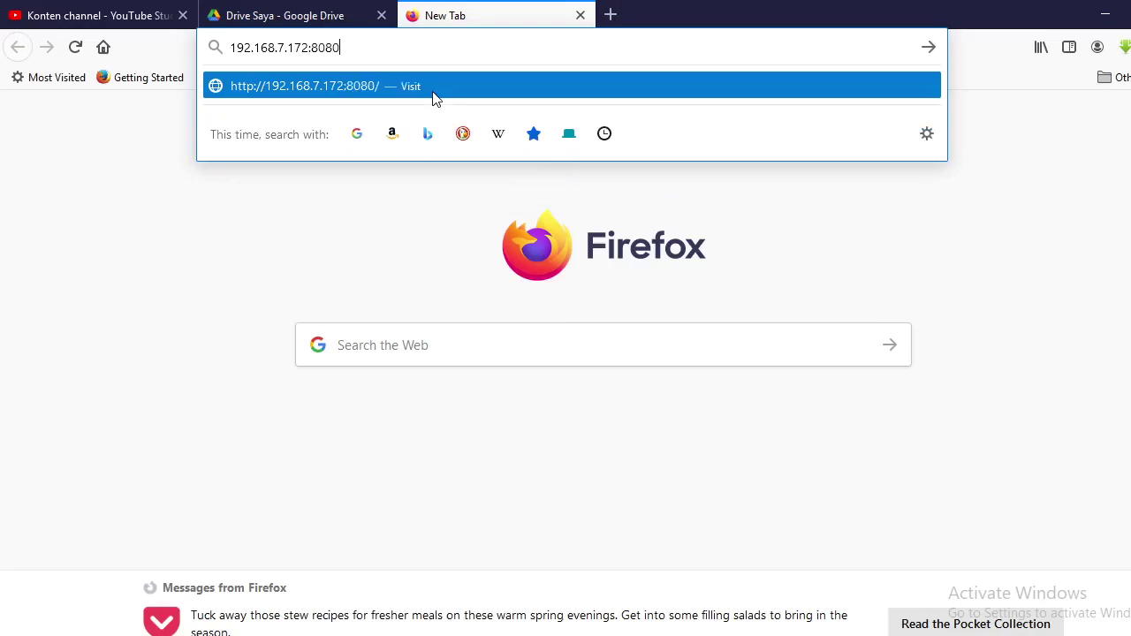
{"action": "key", "text": "Return"}
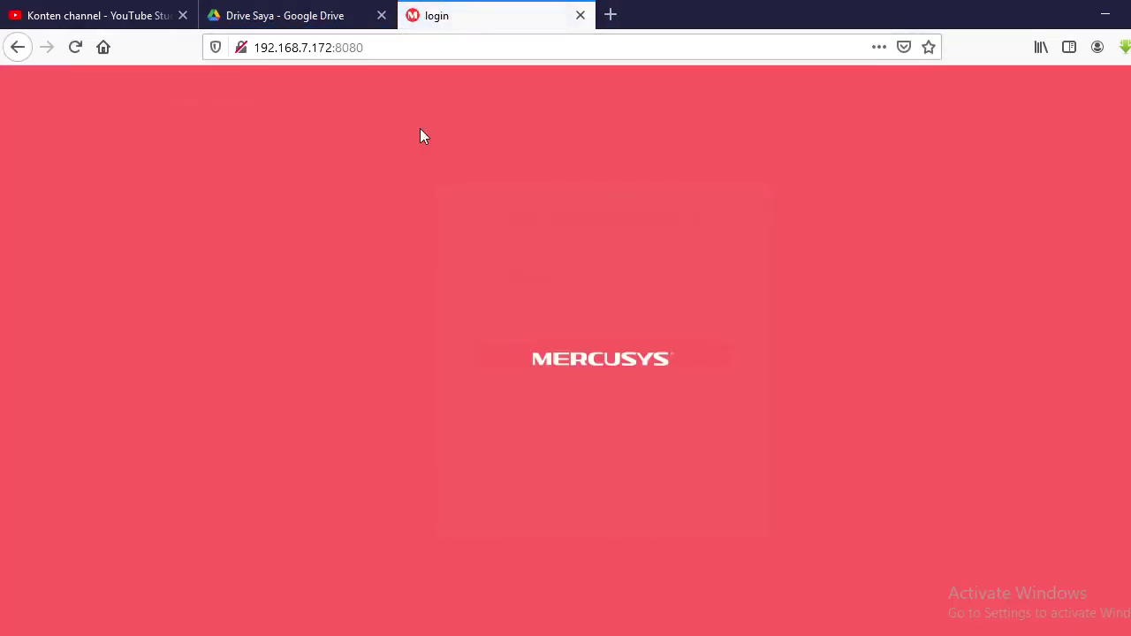
{"action": "left_click", "coordinate": [524, 301]}
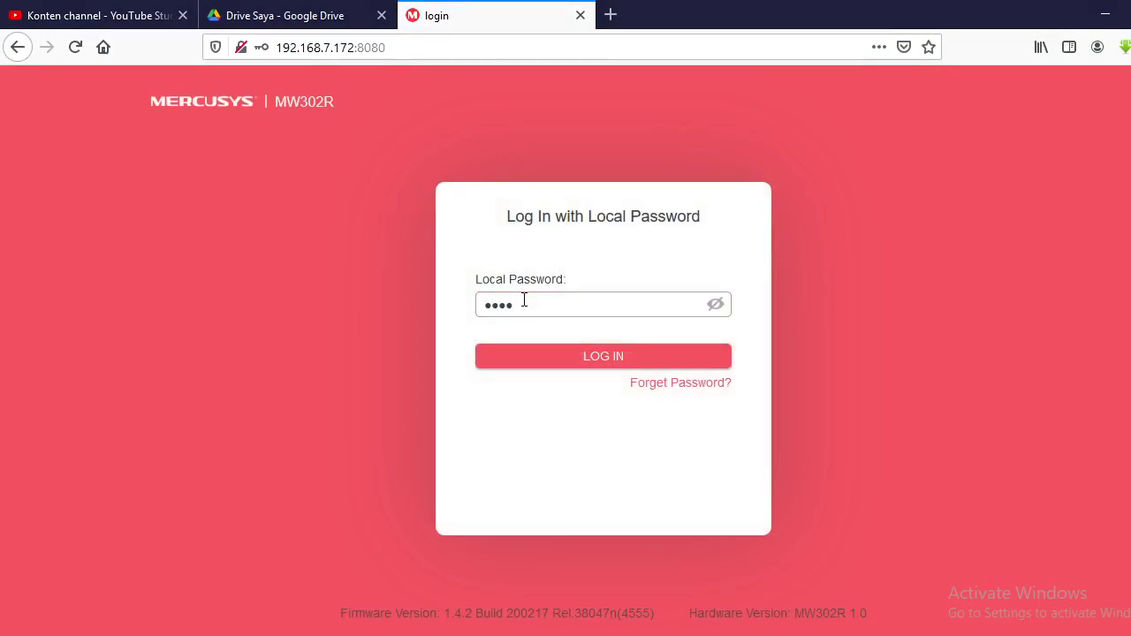
{"action": "key", "text": "Return"}
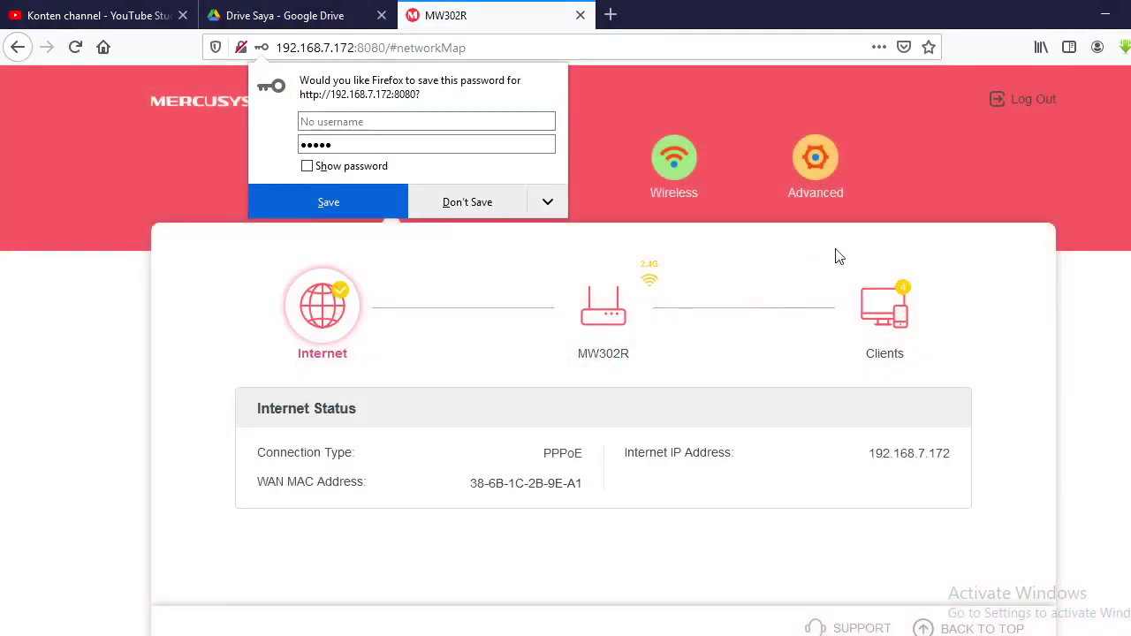
- Decline saving the password and open the Mercusys Advanced settings
{"action": "left_click", "coordinate": [627, 94]}
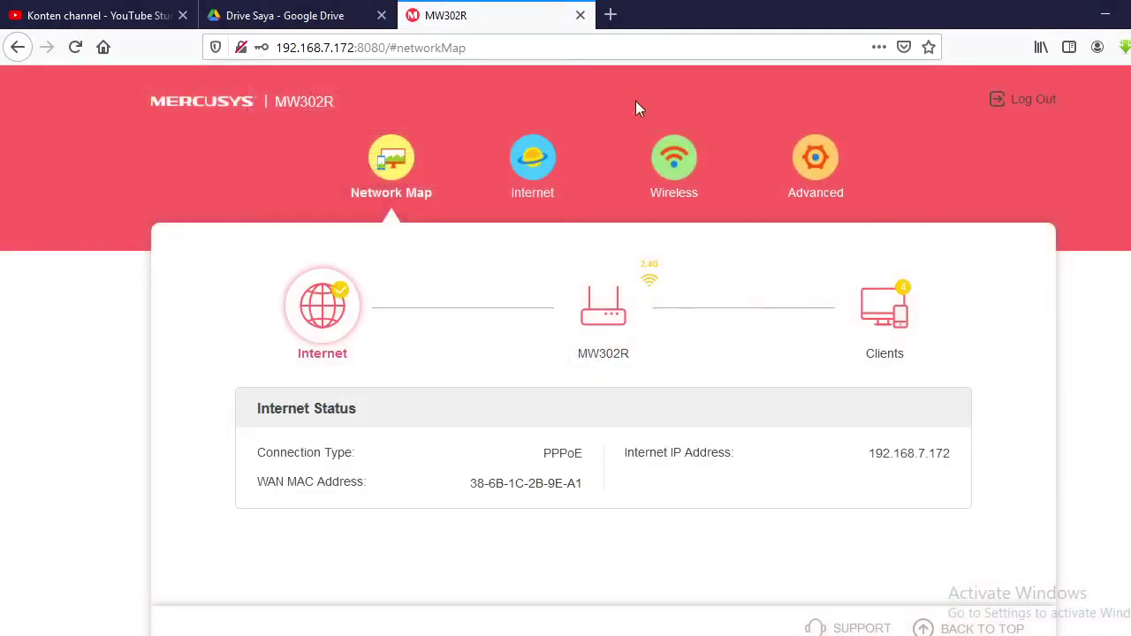
{"action": "left_click", "coordinate": [829, 177]}
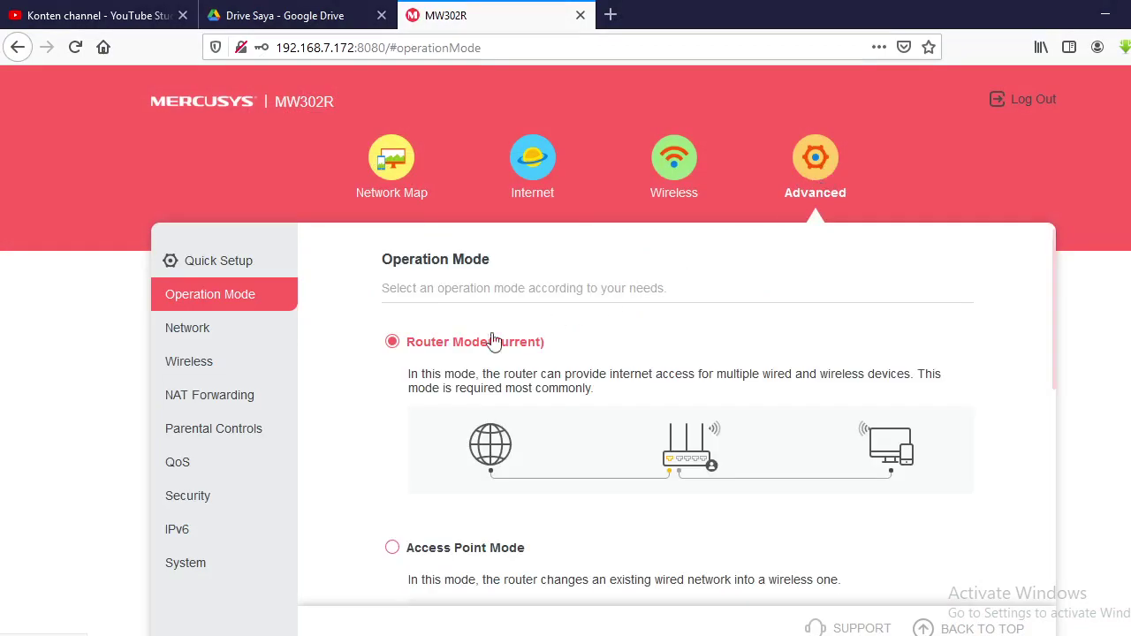
{"action": "scroll", "coordinate": [378, 411], "scroll_direction": "down", "scroll_amount": 1}
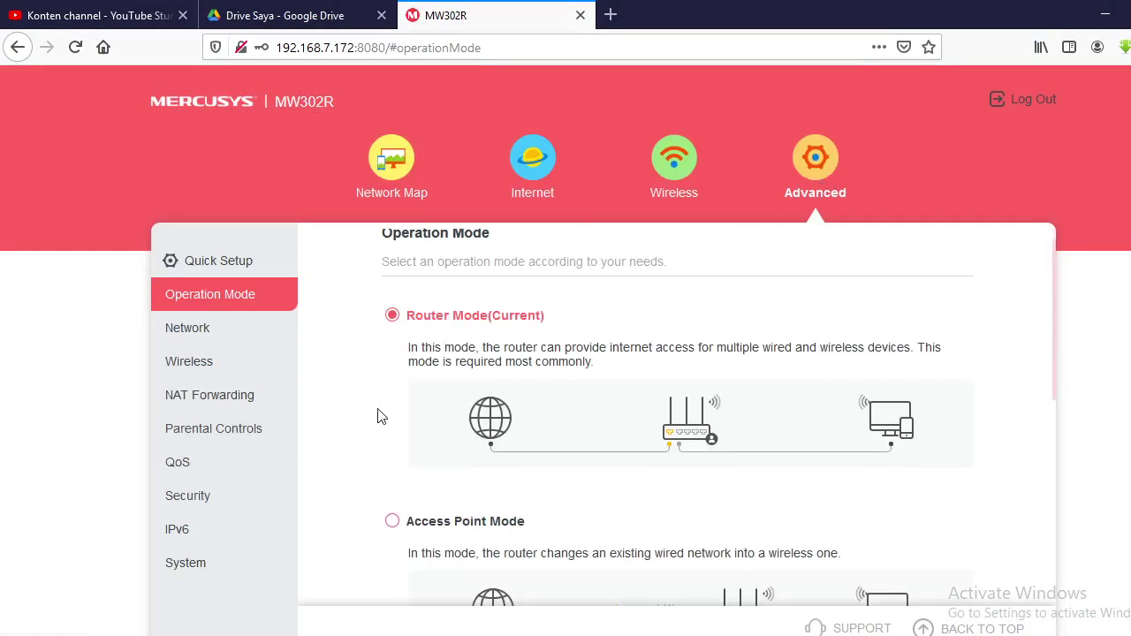
{"action": "scroll", "coordinate": [420, 439], "scroll_direction": "down", "scroll_amount": 1}
- Expand the System section to reveal Firmware Upgrade, Backup & Restore, Administration and System Log
{"action": "left_click", "coordinate": [205, 558]}
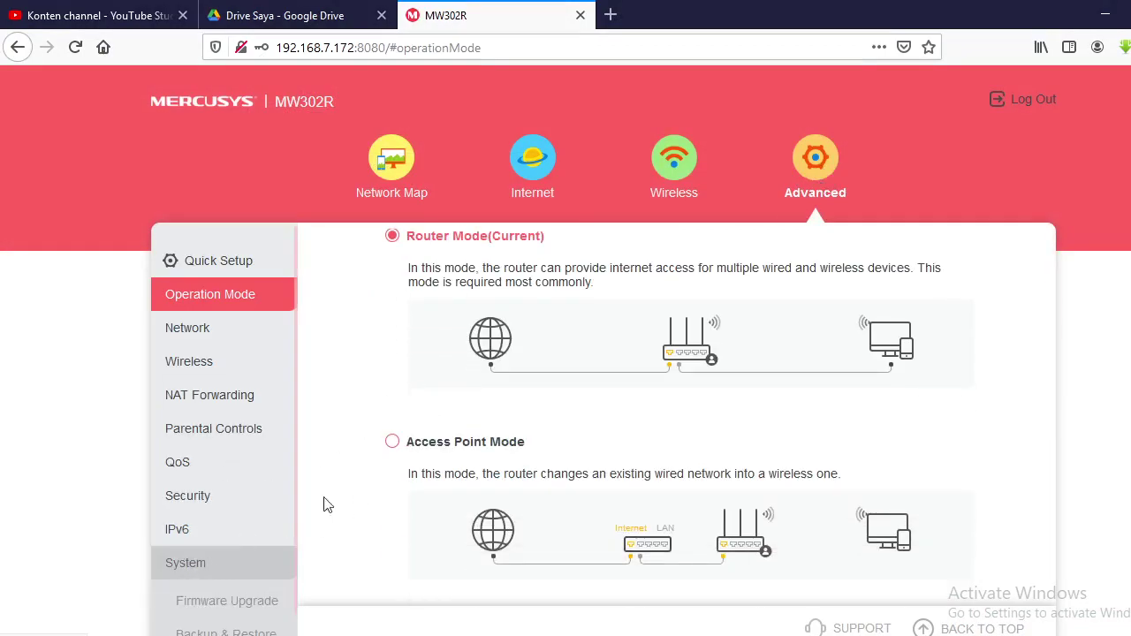
{"action": "scroll", "coordinate": [619, 416], "scroll_direction": "down", "scroll_amount": 2}
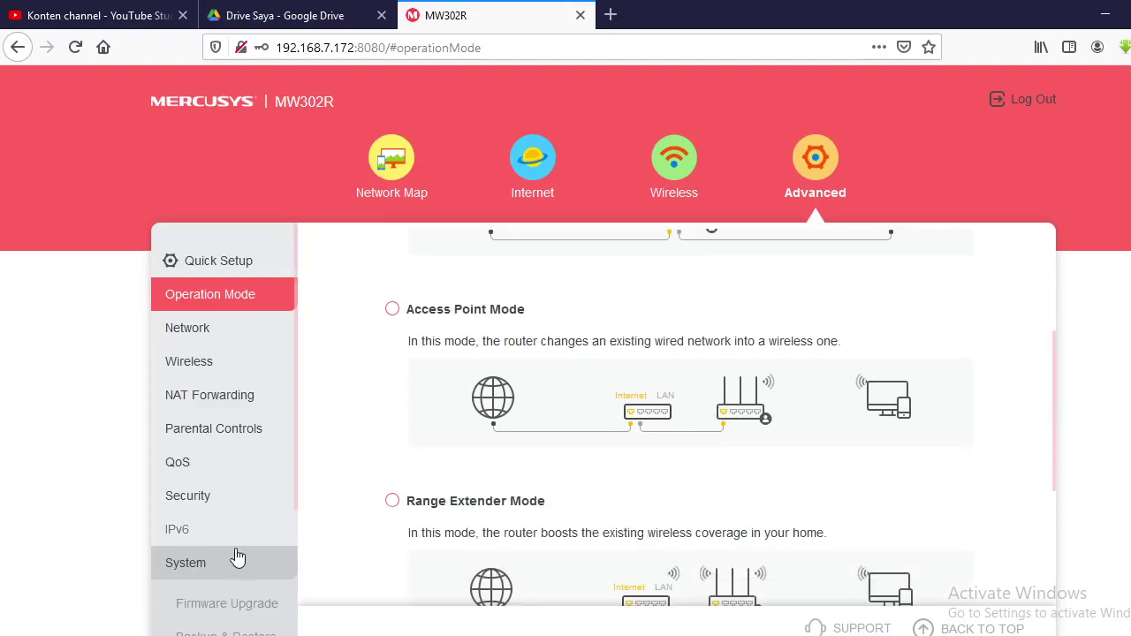
{"action": "left_click", "coordinate": [195, 566]}
{"action": "left_click", "coordinate": [195, 566]}
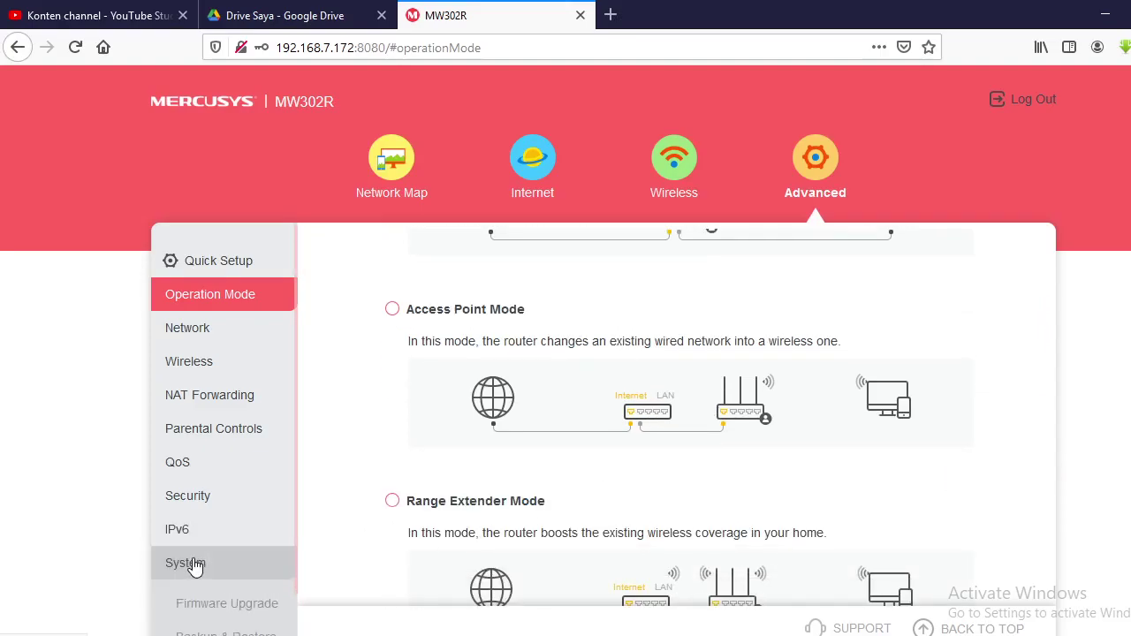
{"action": "scroll", "coordinate": [891, 469], "scroll_direction": "down", "scroll_amount": 1}
{"action": "scroll", "coordinate": [893, 481], "scroll_direction": "down", "scroll_amount": 1}
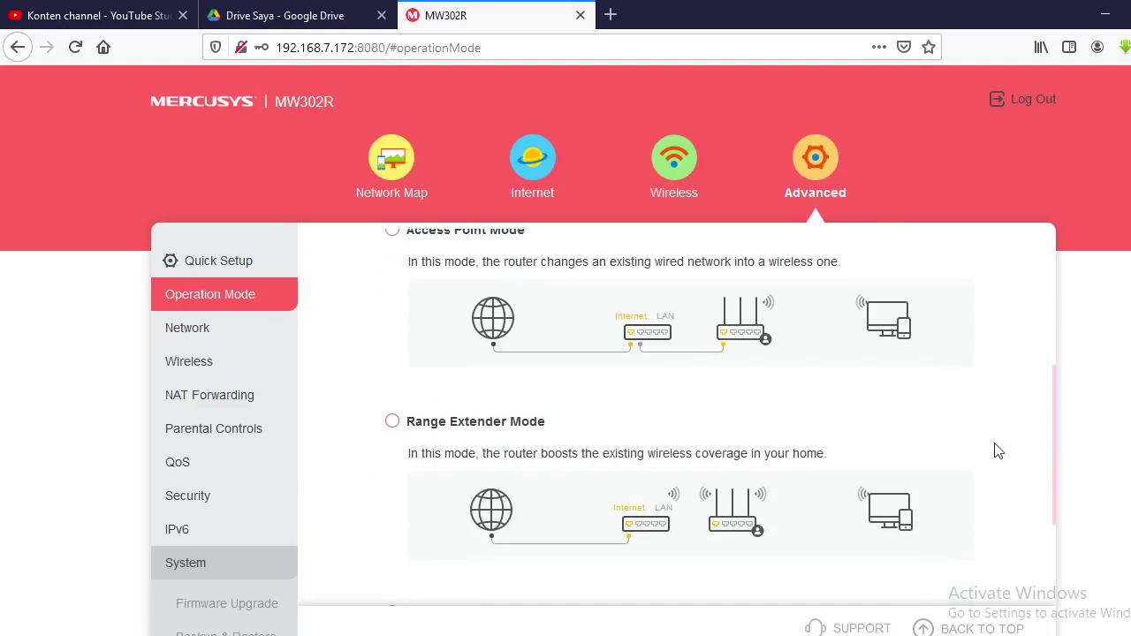
{"action": "scroll", "coordinate": [999, 452], "scroll_direction": "up", "scroll_amount": 5}
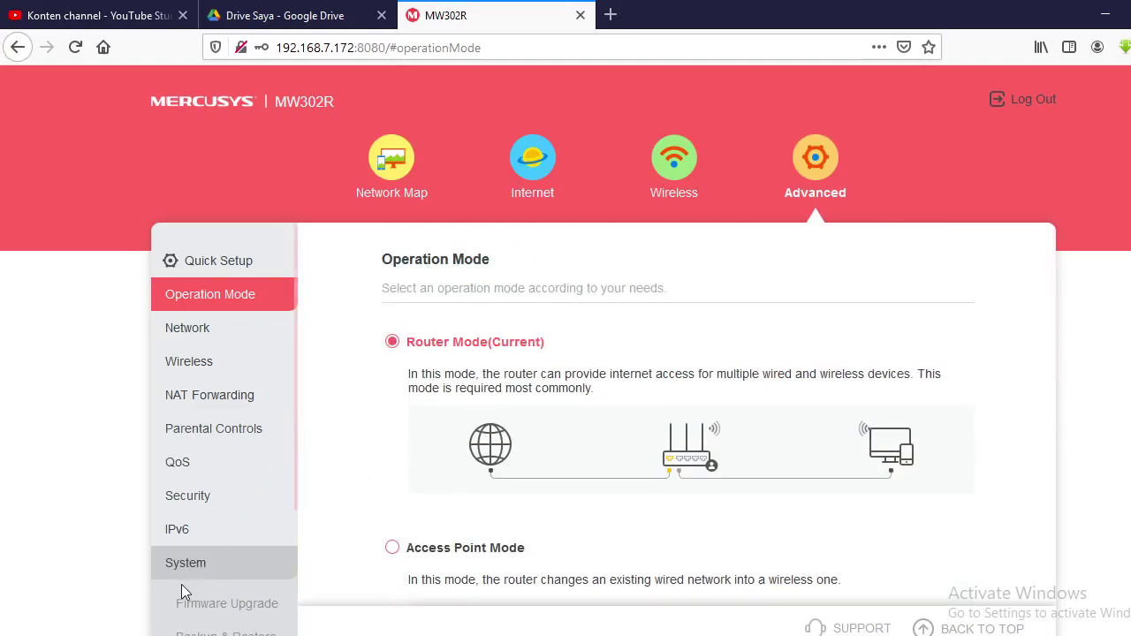
{"action": "scroll", "coordinate": [242, 624], "scroll_direction": "down", "scroll_amount": 2}
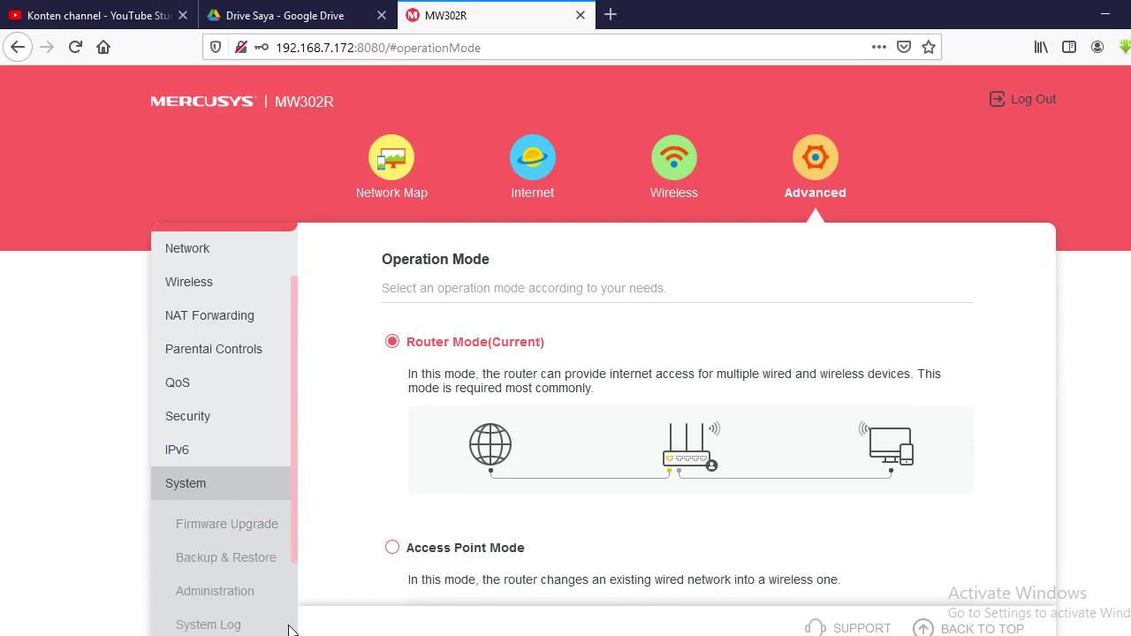
- Open System > Administration and confirm Remote Management uses HTTP port 8080 for all devices
{"action": "left_click", "coordinate": [251, 592]}
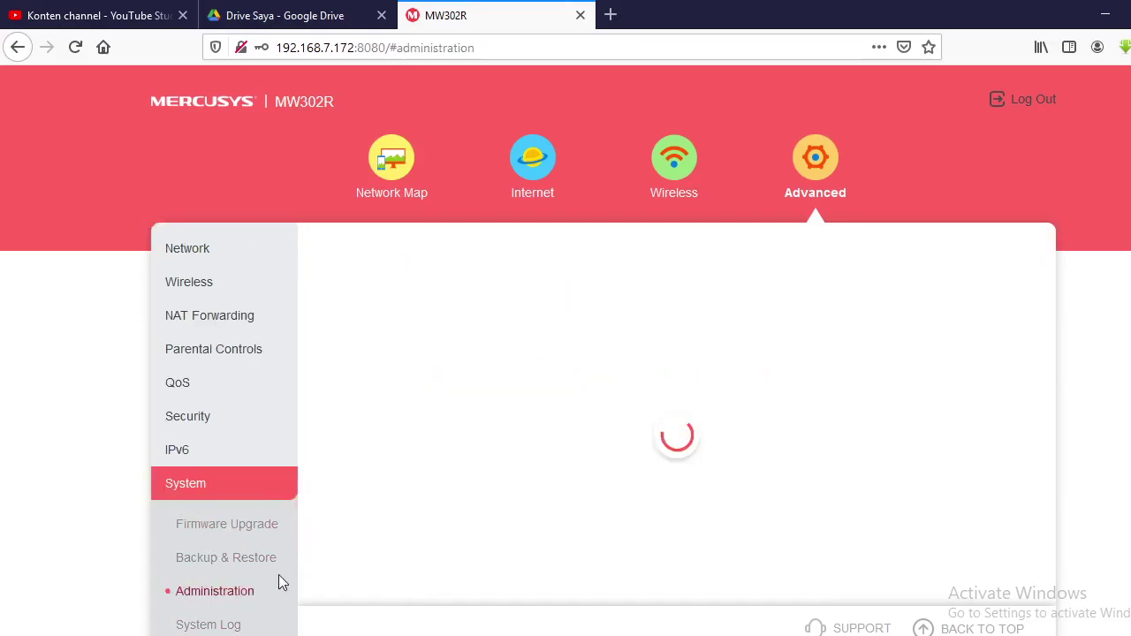
{"action": "scroll", "coordinate": [592, 410], "scroll_direction": "down", "scroll_amount": 1}
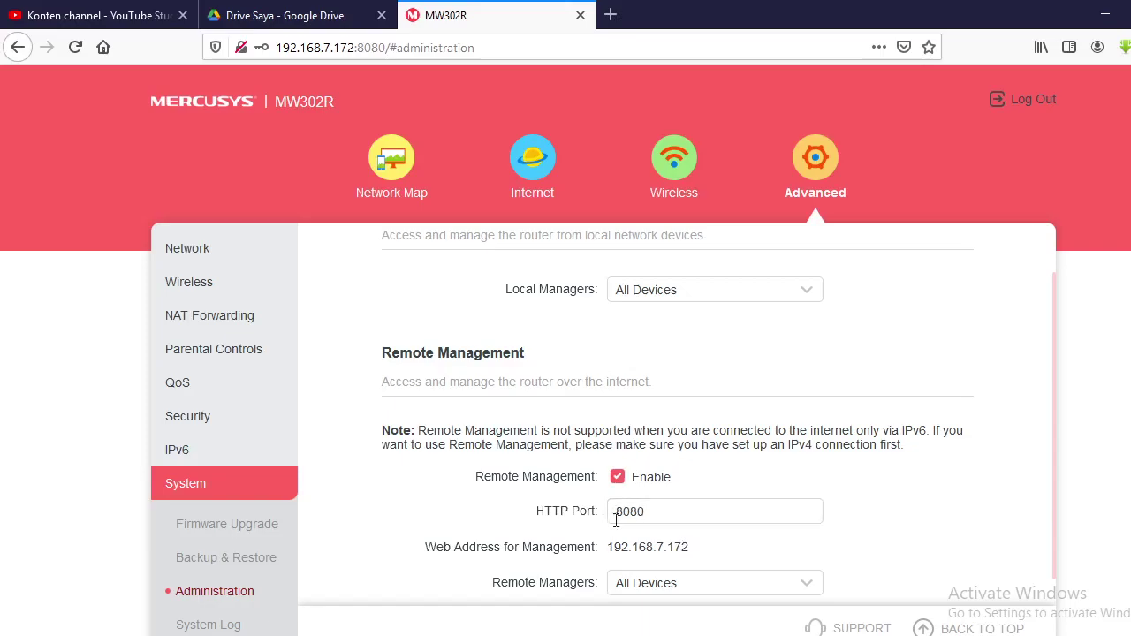
{"action": "left_click_drag", "start_coordinate": [648, 513], "coordinate": [565, 513]}
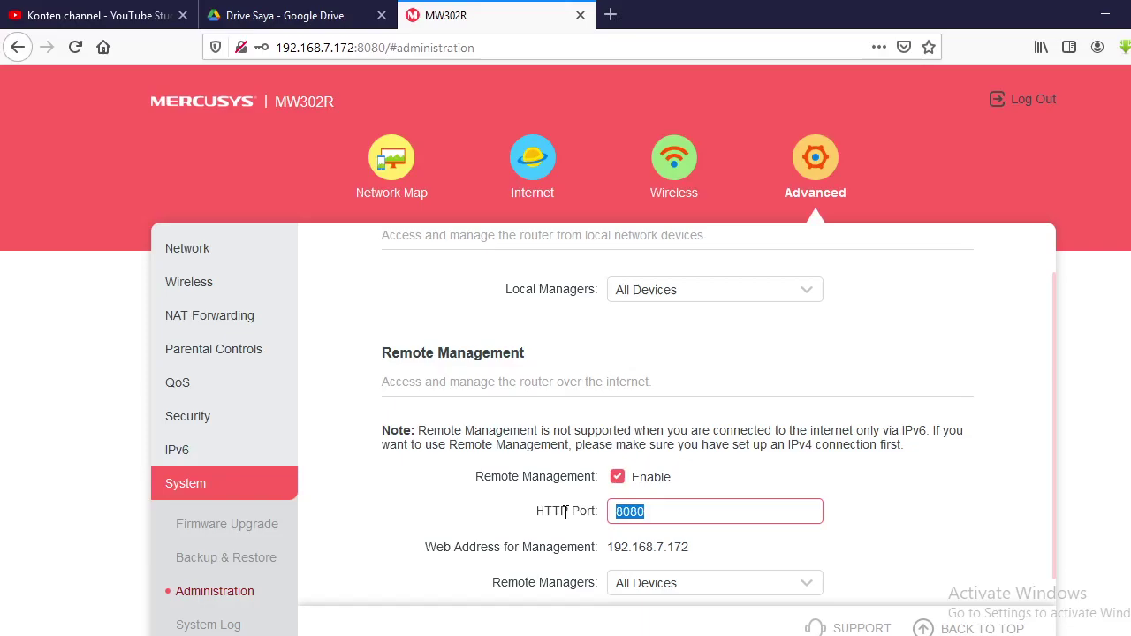
{"action": "left_click", "coordinate": [654, 512]}
{"action": "scroll", "coordinate": [654, 516], "scroll_direction": "down", "scroll_amount": 1}
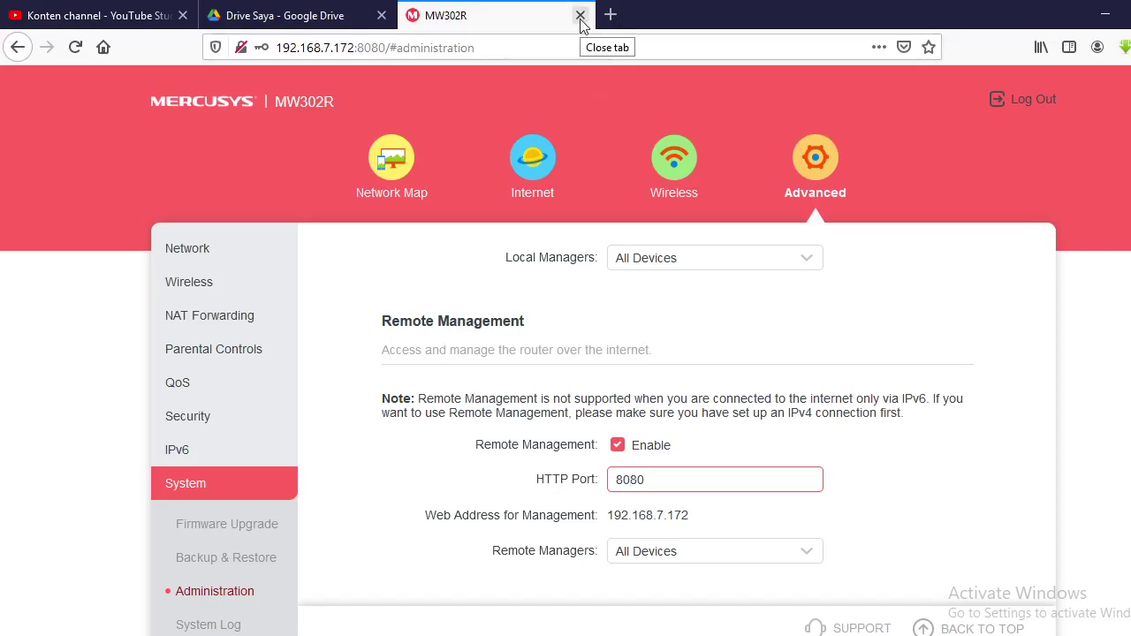
- Close the Mercusys router page and copy remote address 192.168.7.166 from a customer's PPPoE connection
{"action": "left_click", "coordinate": [581, 16]}
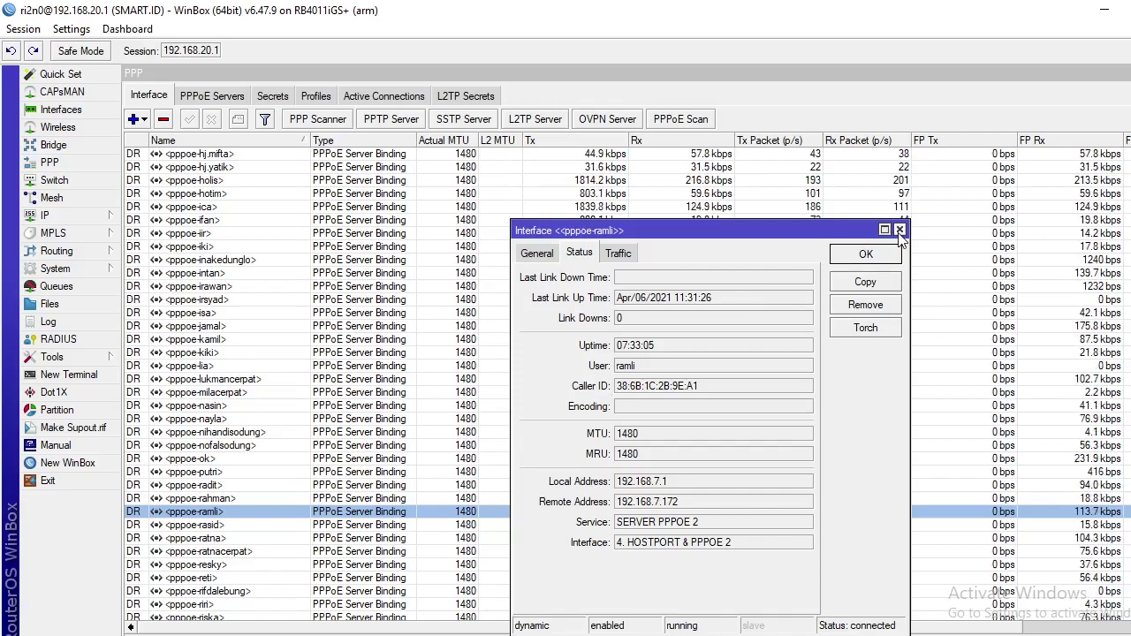
{"action": "key", "text": "Escape"}
{"action": "scroll", "coordinate": [261, 398], "scroll_direction": "up", "scroll_amount": 13}
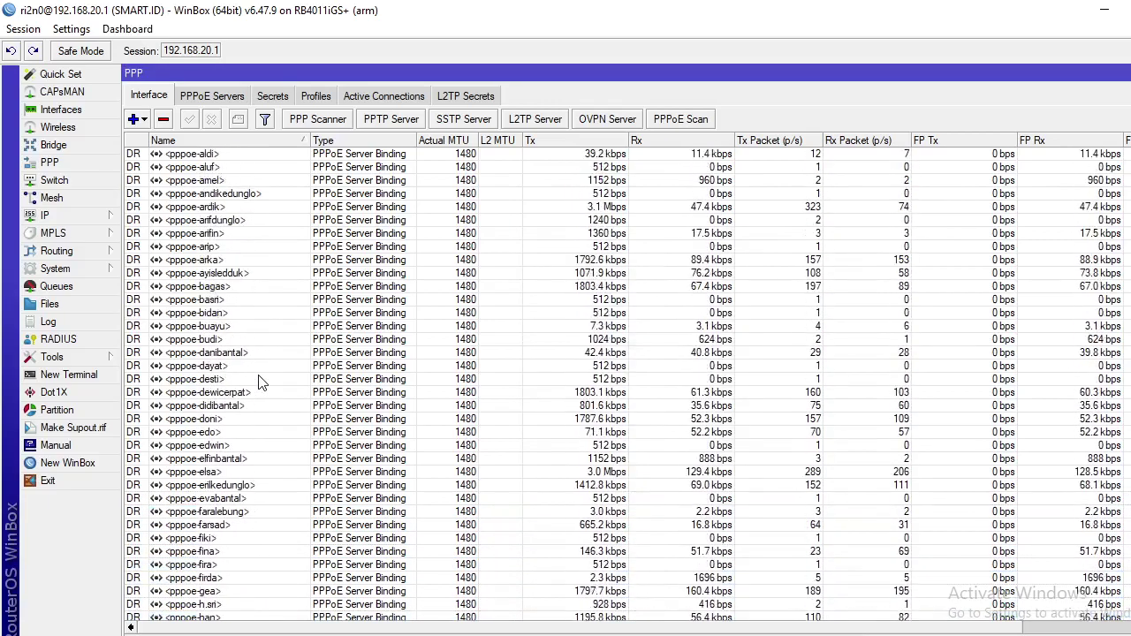
{"action": "scroll", "coordinate": [260, 382], "scroll_direction": "up", "scroll_amount": 2}
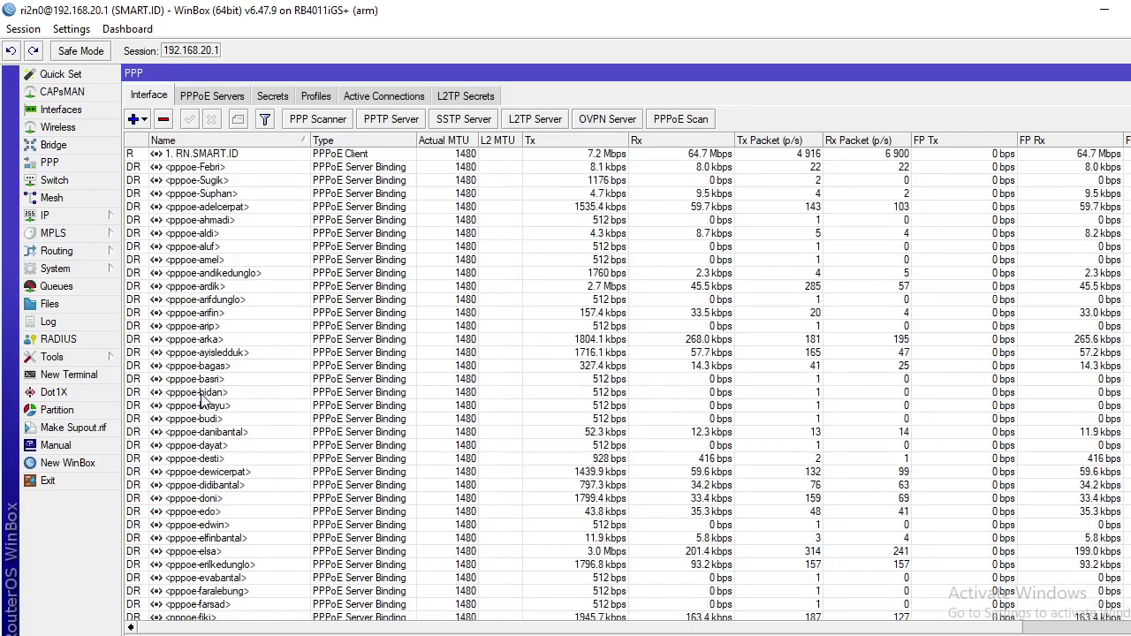
{"action": "double_click", "coordinate": [201, 395]}
{"action": "left_click_drag", "start_coordinate": [681, 502], "coordinate": [622, 522]}
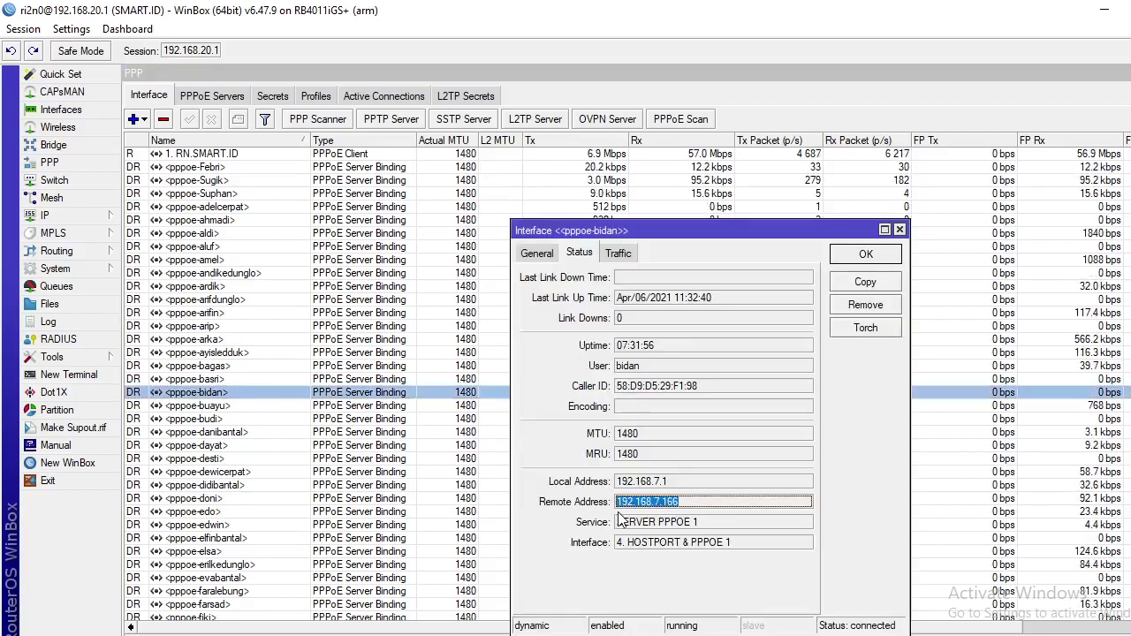
{"action": "right_click", "coordinate": [623, 517]}
{"action": "left_click", "coordinate": [658, 535]}
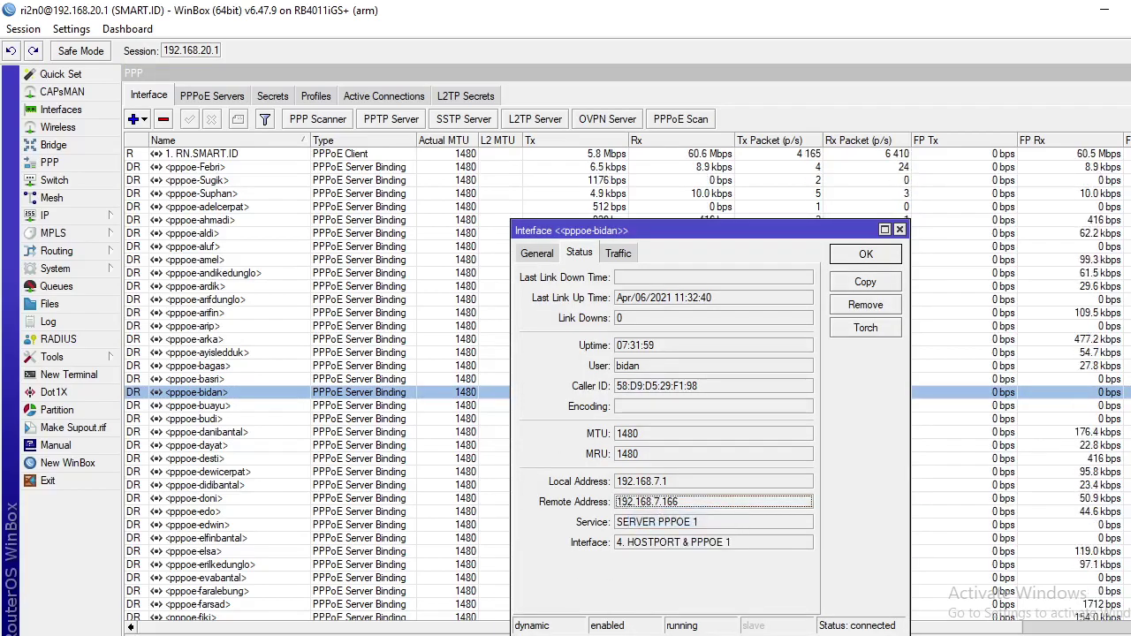
- Paste 192.168.7.166 into the address bar of a new Firefox tab
{"action": "key", "text": "alt+Tab"}
{"action": "left_click", "coordinate": [406, 15]}
{"action": "right_click", "coordinate": [352, 49]}
{"action": "left_click", "coordinate": [385, 123]}
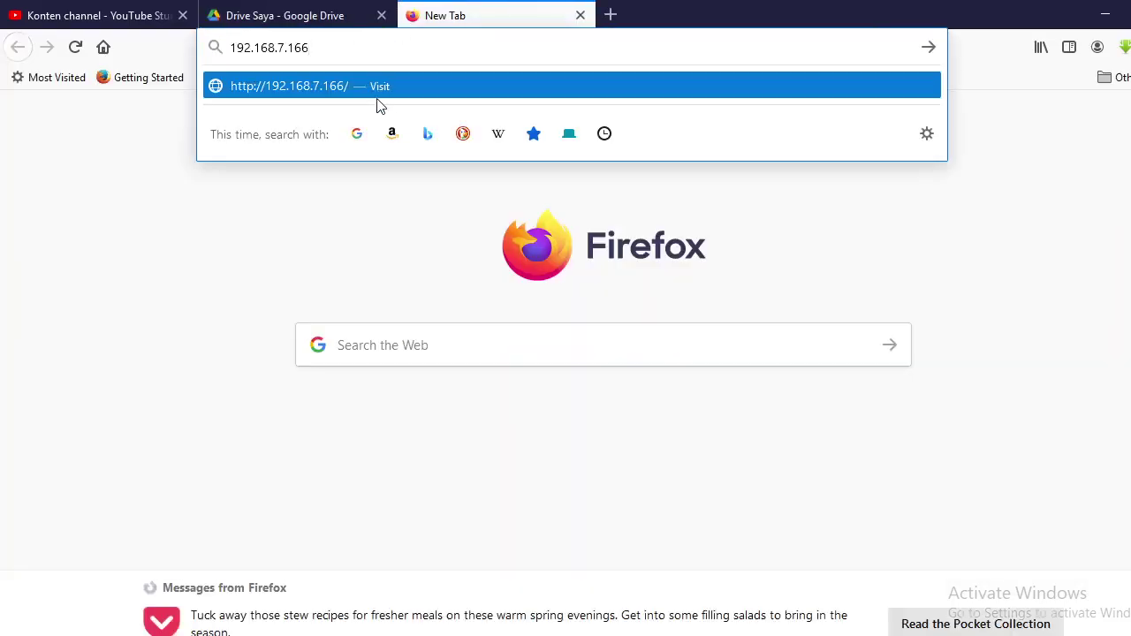
- Load 192.168.7.166:8080, confirm Tenda Remote Web Management is enabled on port 8080, then close it
{"action": "type", "text": ":8080"}
{"action": "key", "text": "Return"}
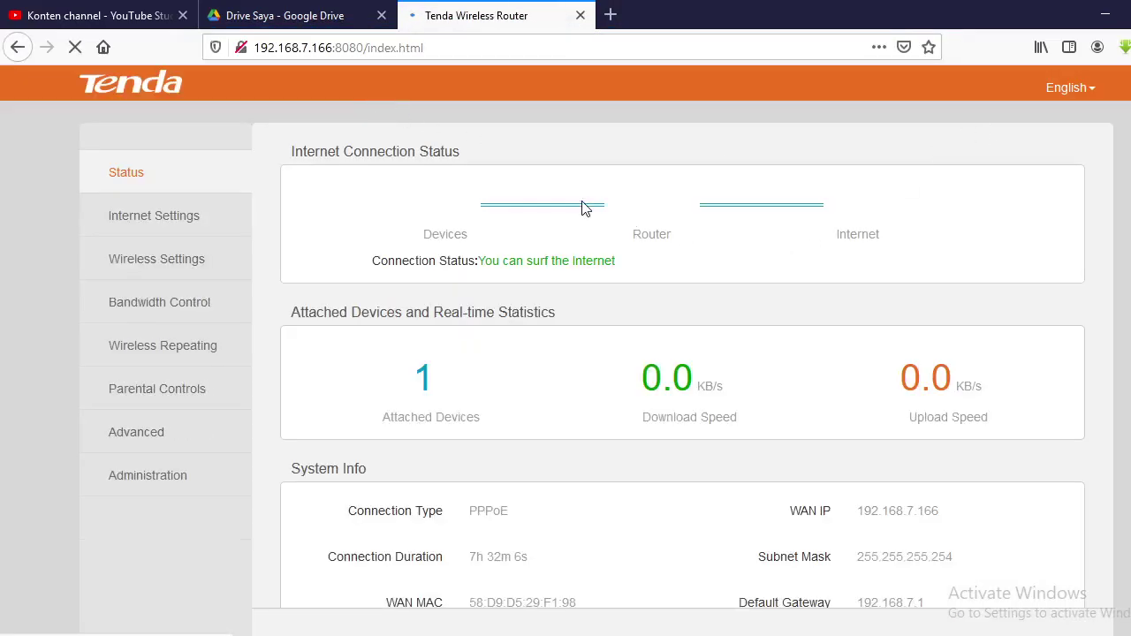
{"action": "left_click", "coordinate": [130, 486]}
{"action": "scroll", "coordinate": [609, 465], "scroll_direction": "down", "scroll_amount": 6}
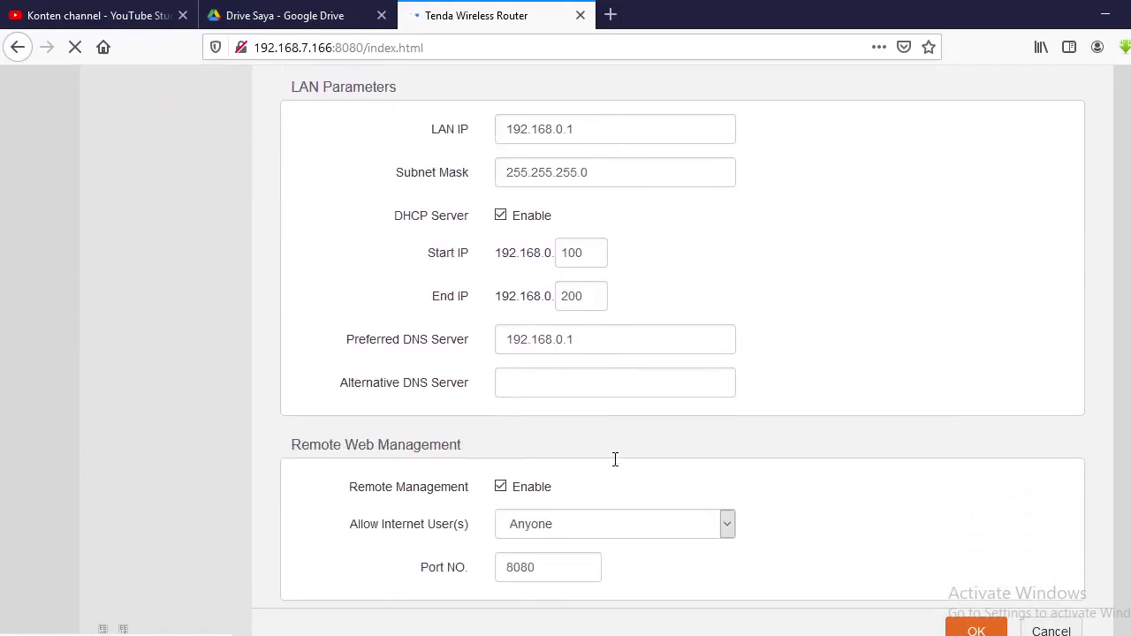
{"action": "scroll", "coordinate": [650, 378], "scroll_direction": "down", "scroll_amount": 2}
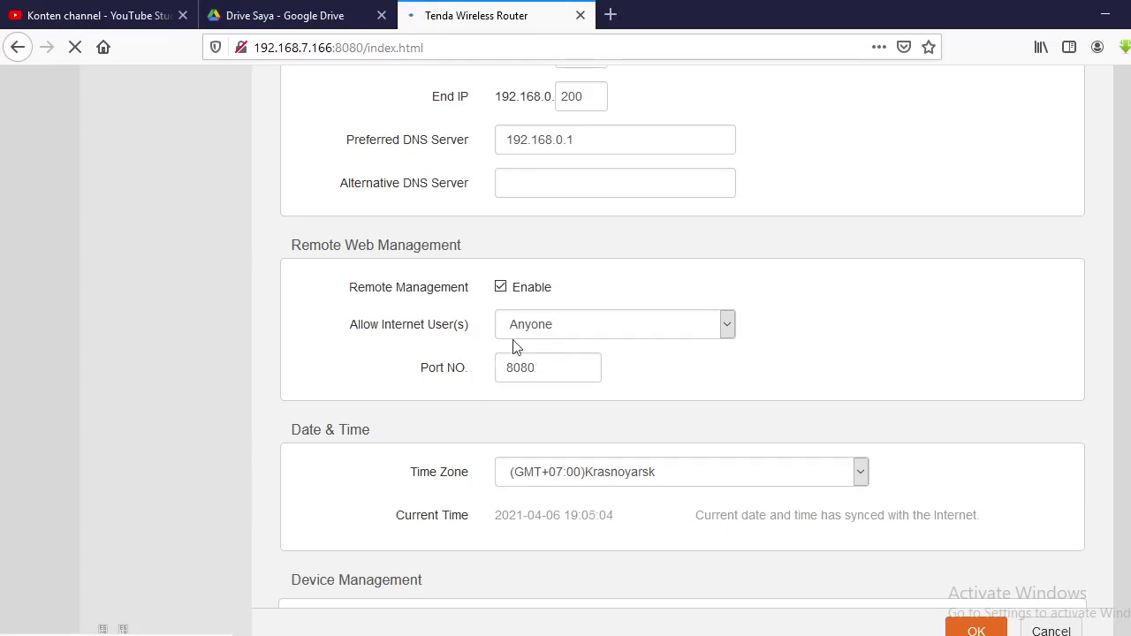
{"action": "left_click", "coordinate": [578, 17]}
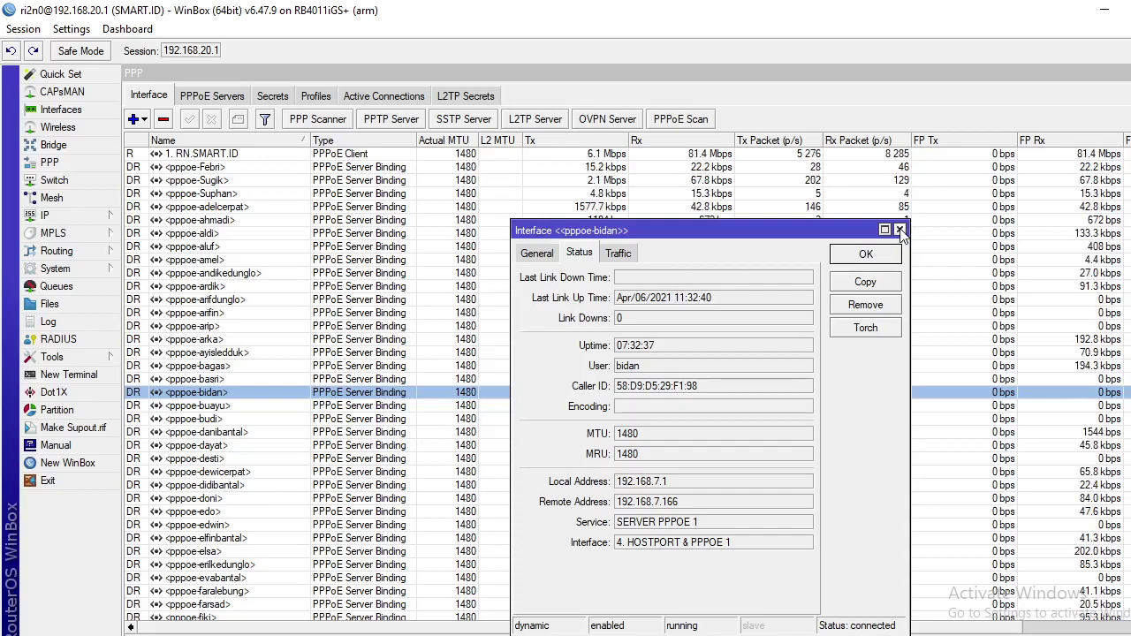
- Close the first connection's details and copy remote address 192.168.7.171 from the next PPPoE connection
{"action": "left_click", "coordinate": [900, 230]}
{"action": "scroll", "coordinate": [334, 489], "scroll_direction": "down", "scroll_amount": 3}
{"action": "scroll", "coordinate": [334, 489], "scroll_direction": "down", "scroll_amount": 7}
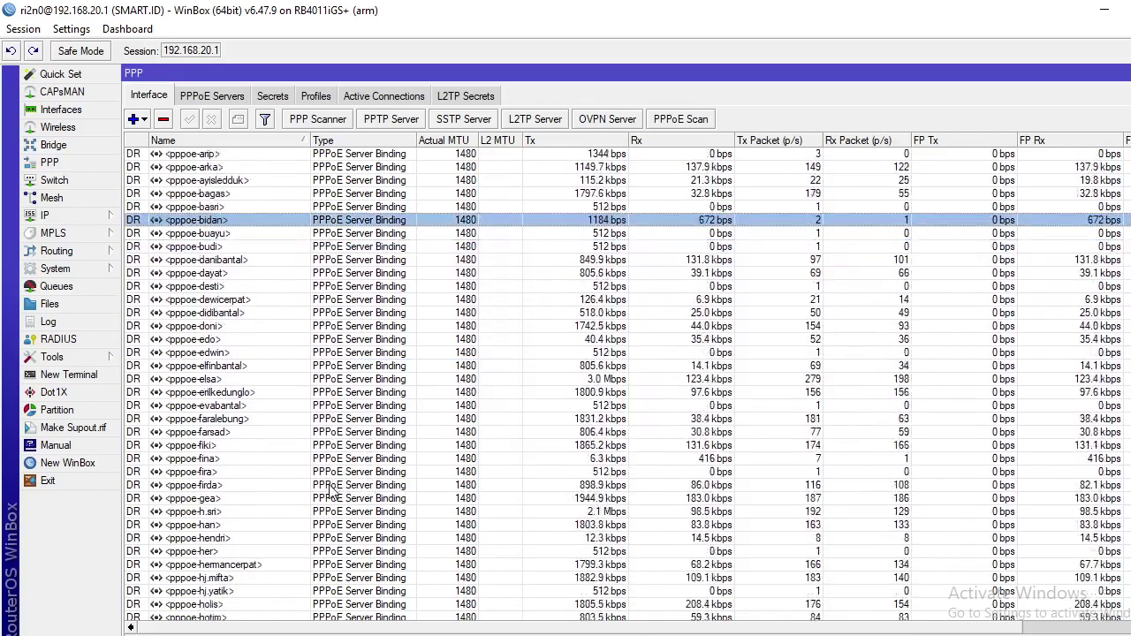
{"action": "scroll", "coordinate": [330, 495], "scroll_direction": "down", "scroll_amount": 3}
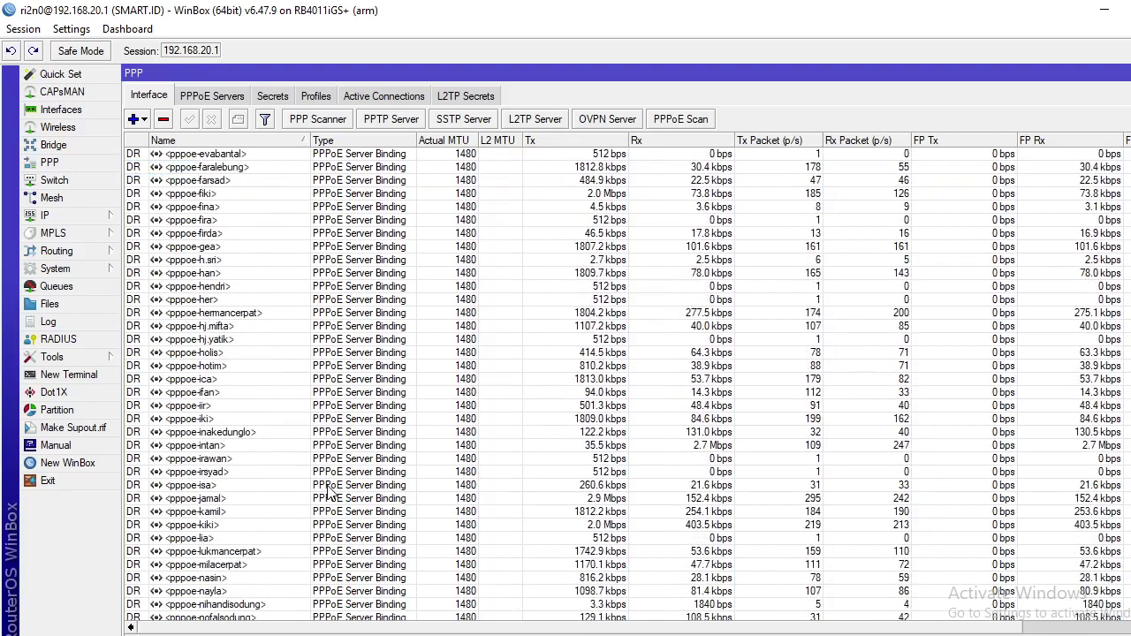
{"action": "double_click", "coordinate": [223, 527]}
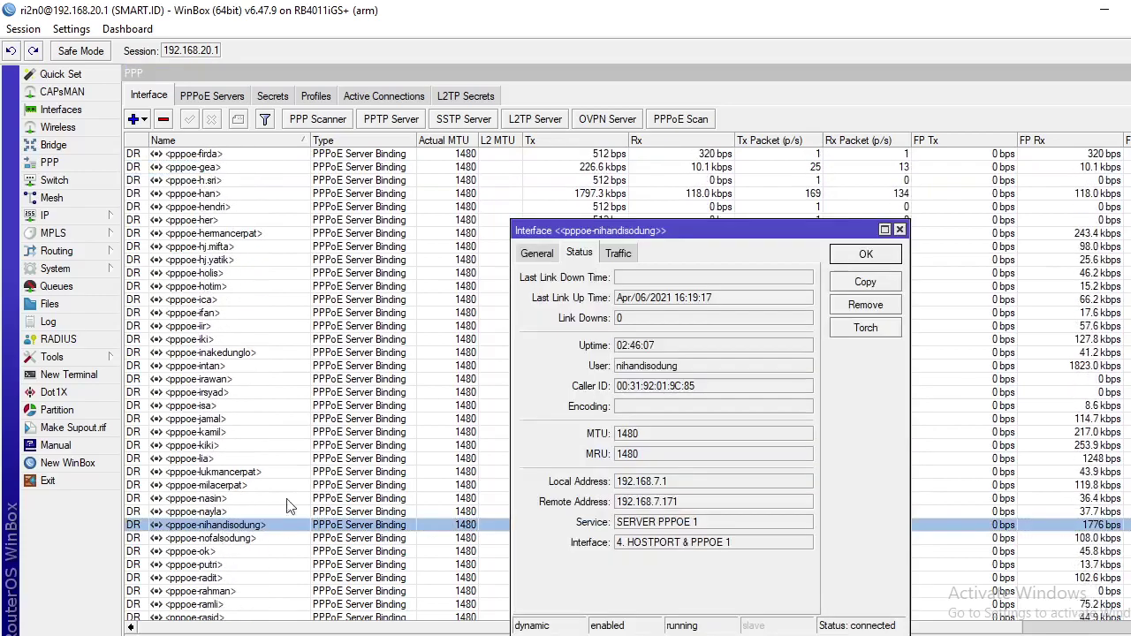
{"action": "double_click", "coordinate": [641, 501]}
{"action": "right_click", "coordinate": [636, 501]}
{"action": "left_click", "coordinate": [676, 518]}
- Paste 192.168.7.171 into a new Firefox tab, append :8080 and load it
{"action": "key", "text": "alt+Tab"}
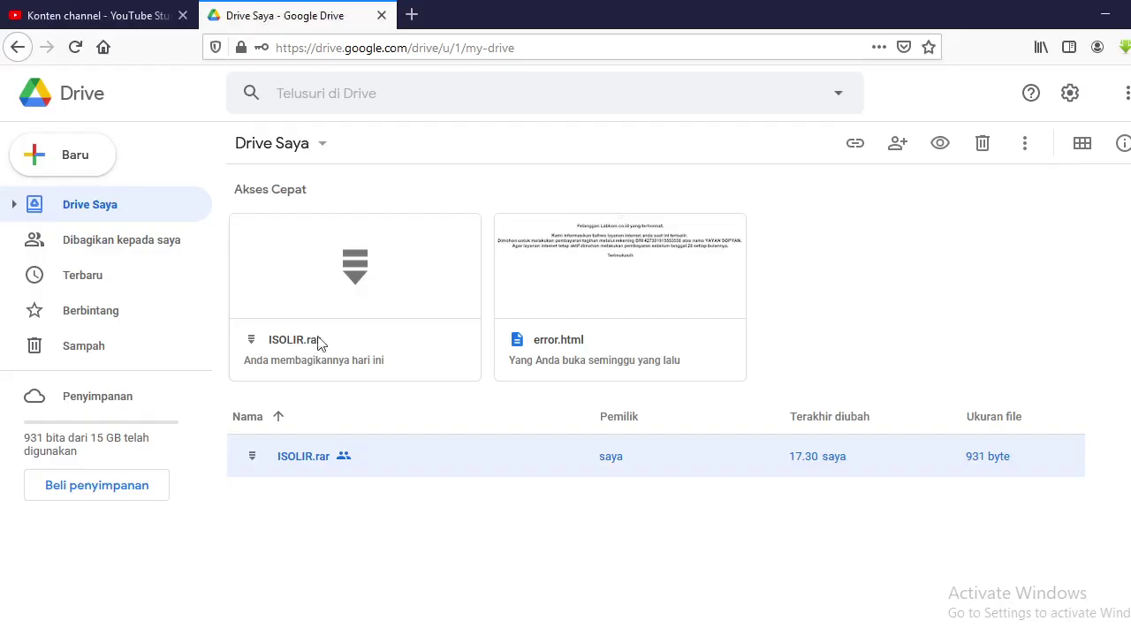
{"action": "left_click", "coordinate": [412, 15]}
{"action": "right_click", "coordinate": [348, 48]}
{"action": "left_click", "coordinate": [395, 123]}
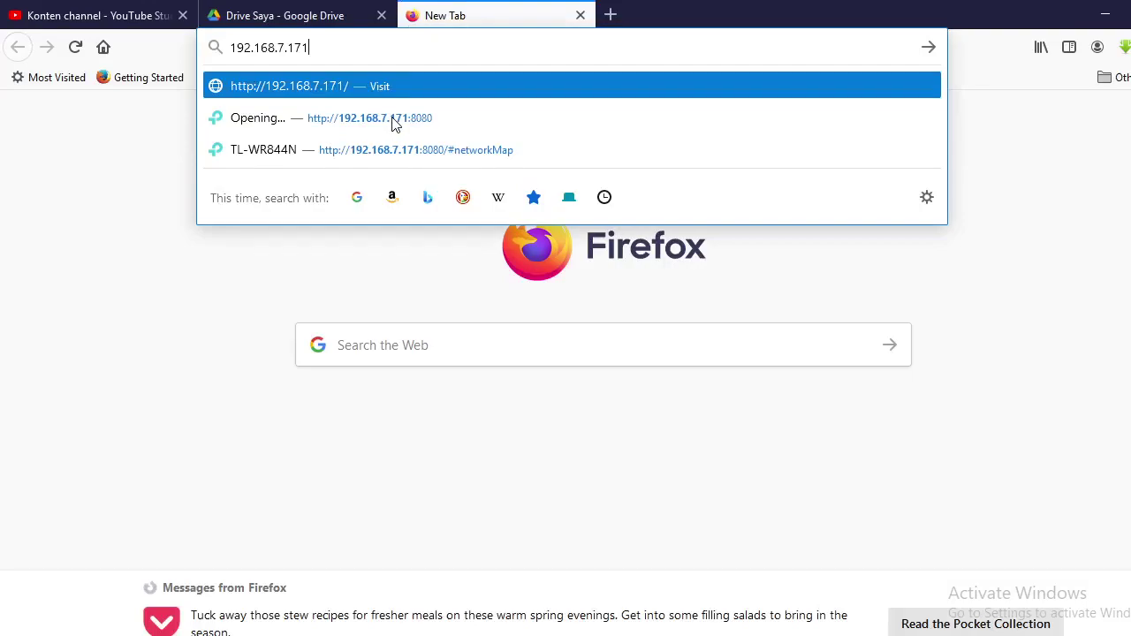
{"action": "type", "text": ":"}
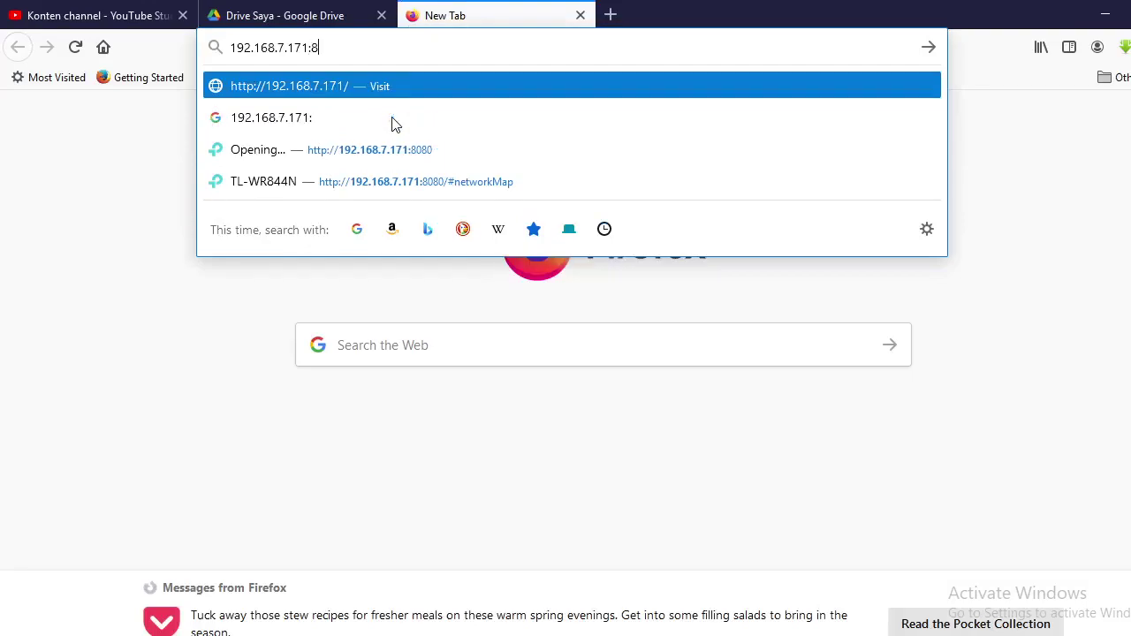
{"action": "type", "text": "8080"}
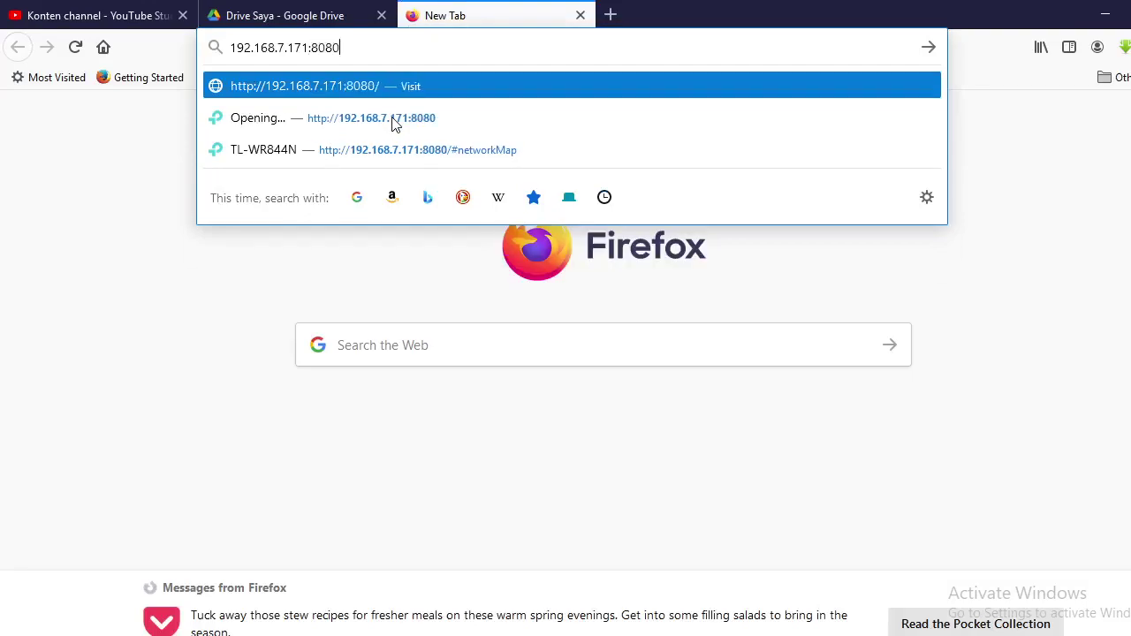
{"action": "key", "text": "Return"}
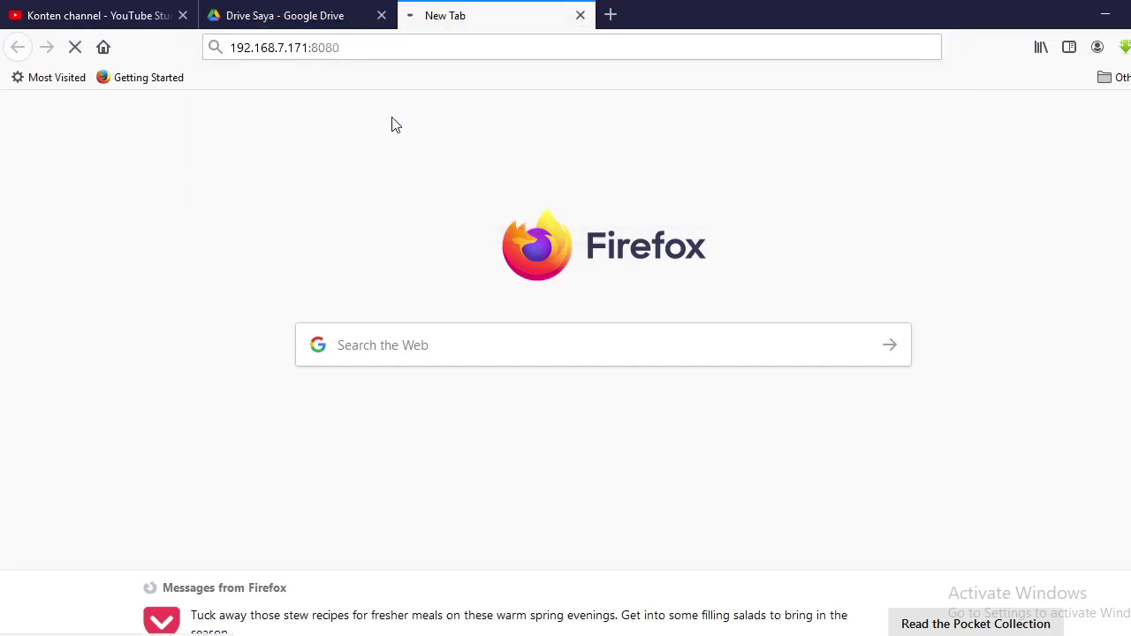